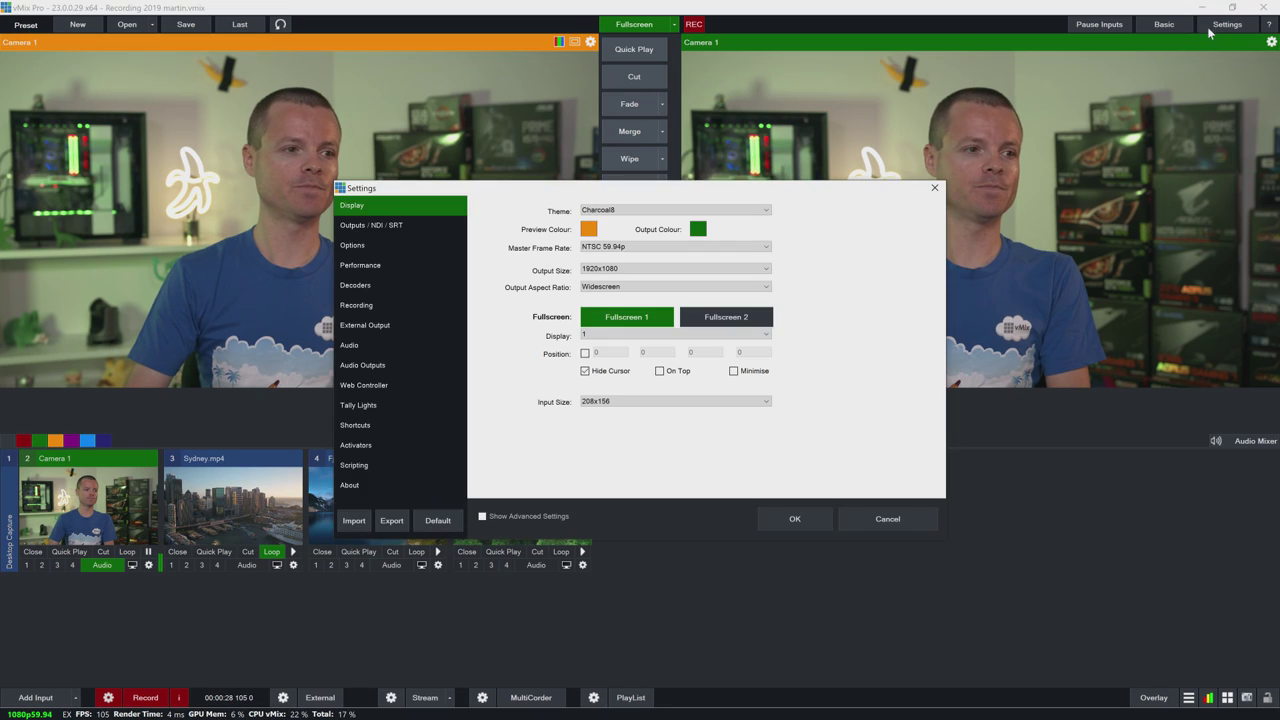
# Step: Show the Outputs / NDI / SRT page in vMix Settings
pyautogui.click(384, 225)
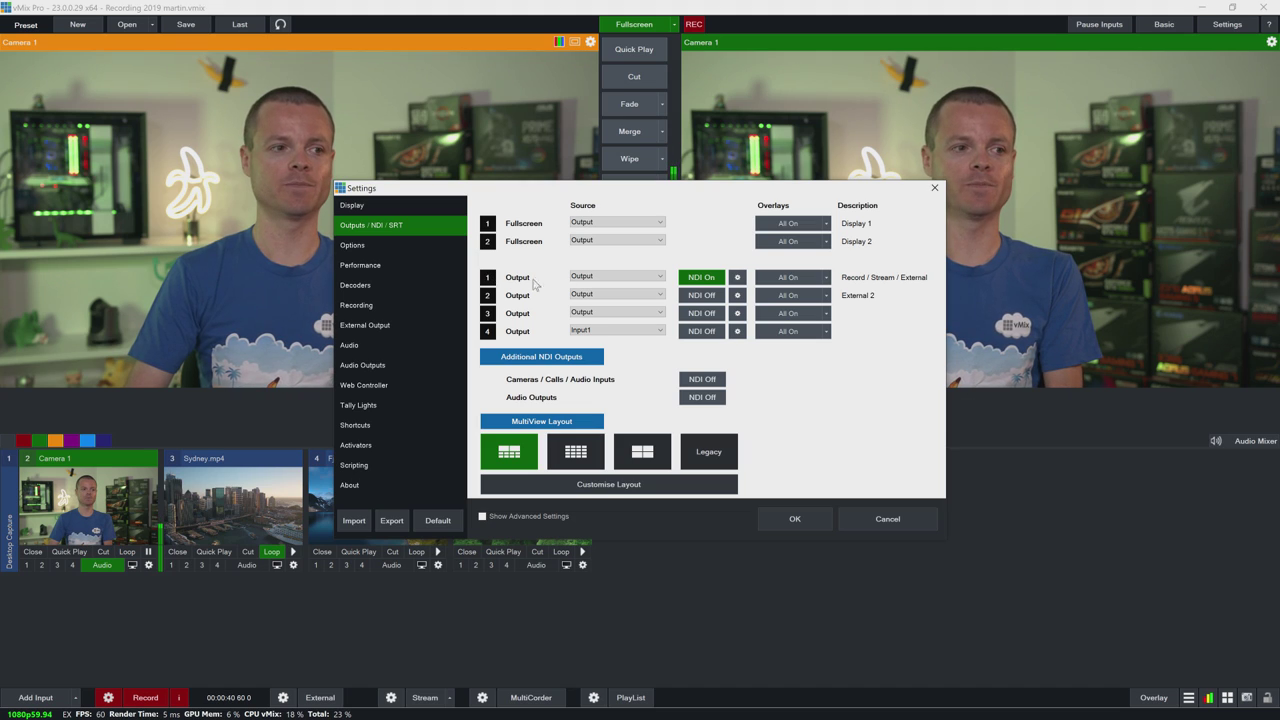
# Step: Open Output 1's SRT settings and set the connection type to Rendezvous
pyautogui.click(737, 278)
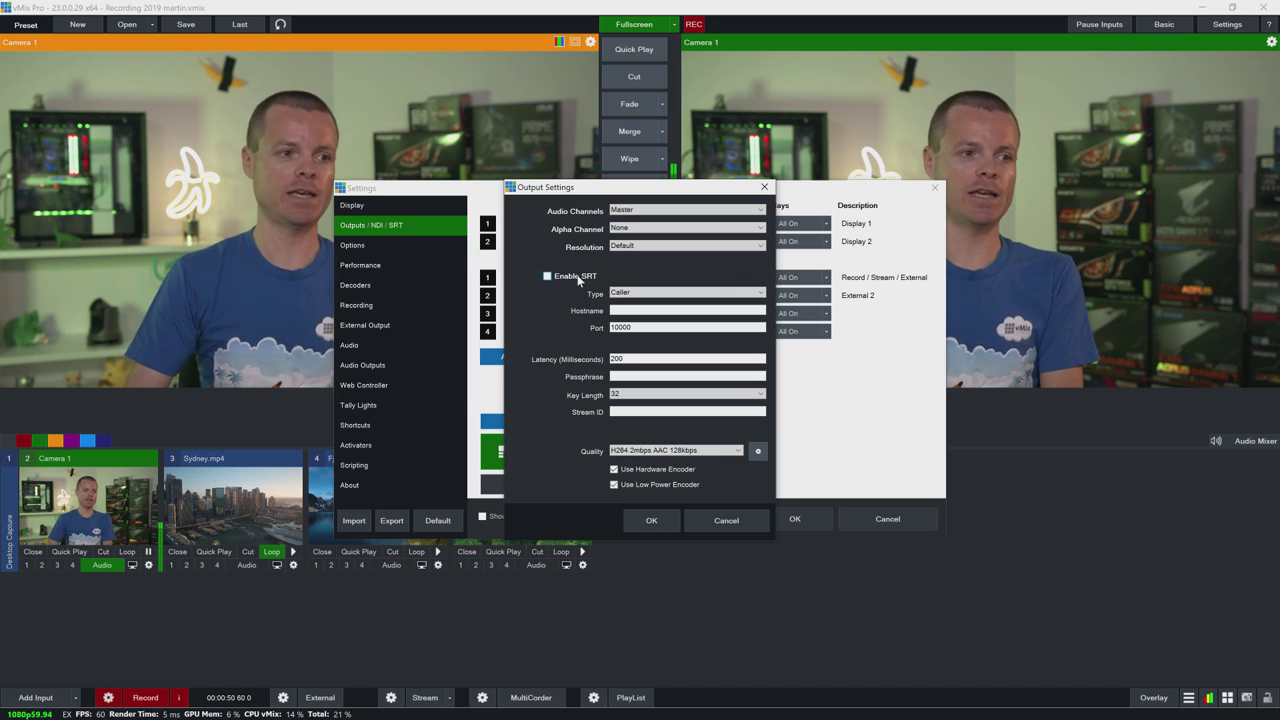
pyautogui.click(633, 293)
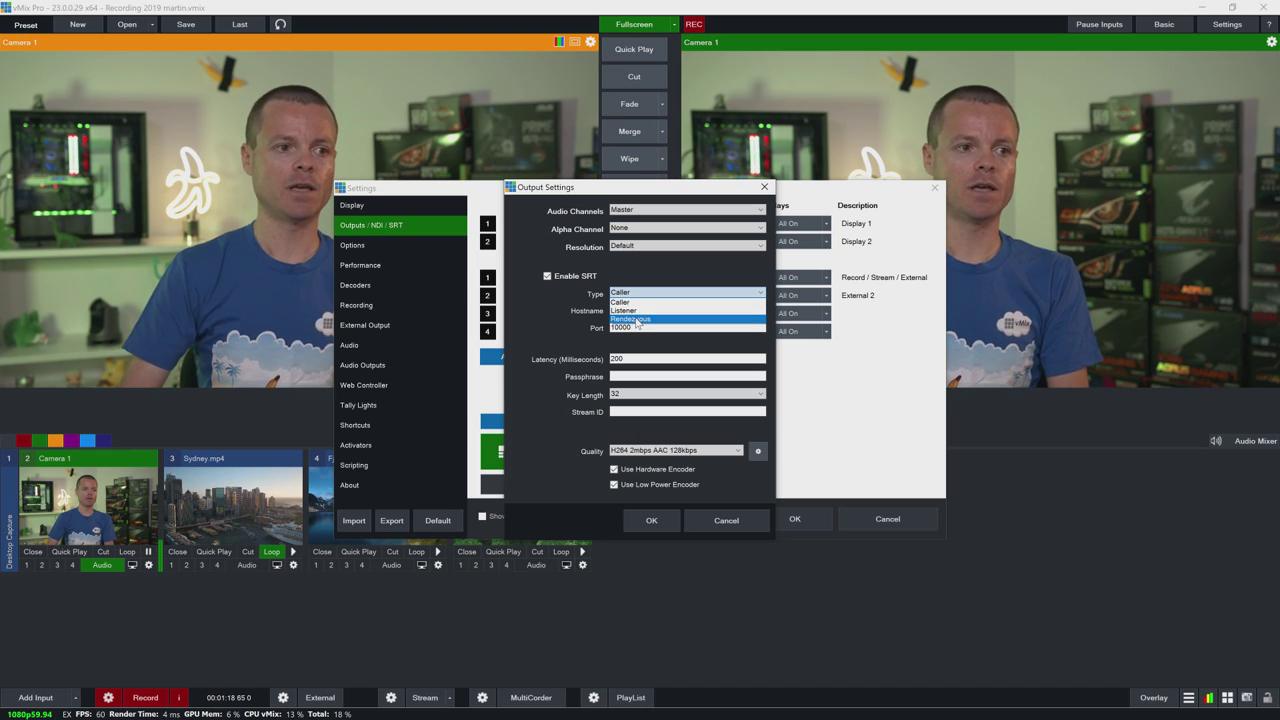
pyautogui.click(636, 320)
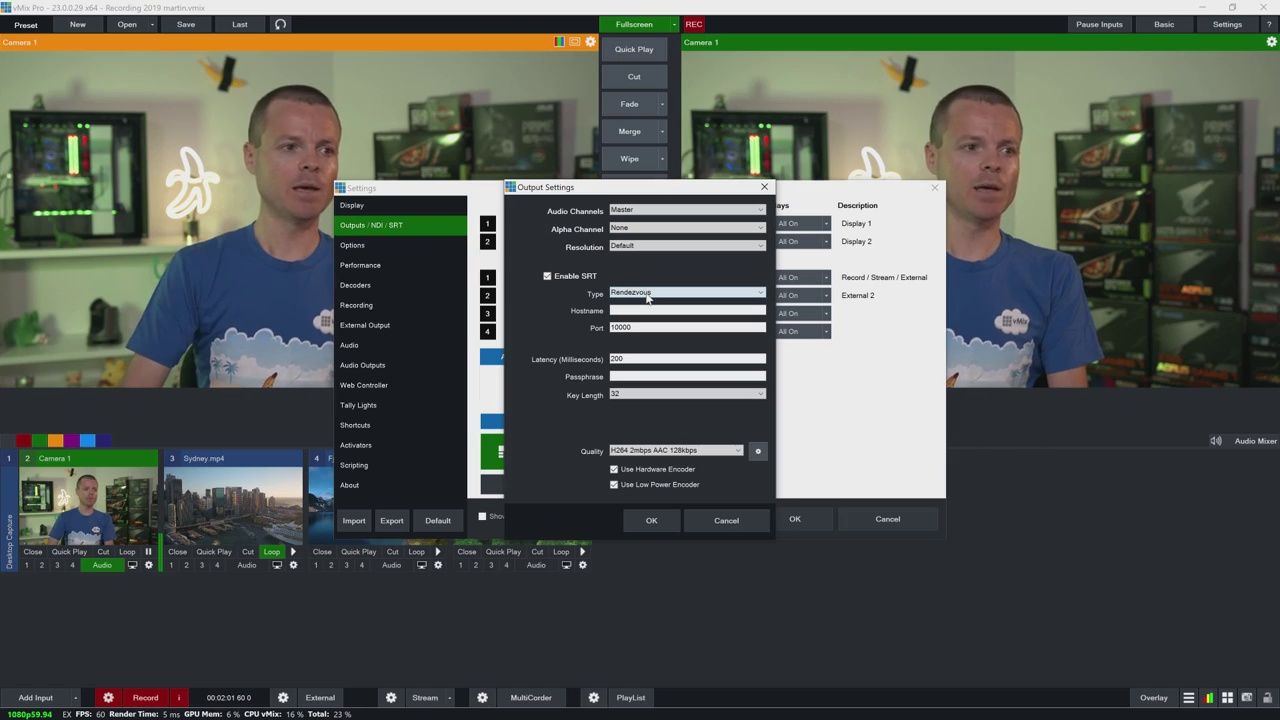
pyautogui.click(650, 293)
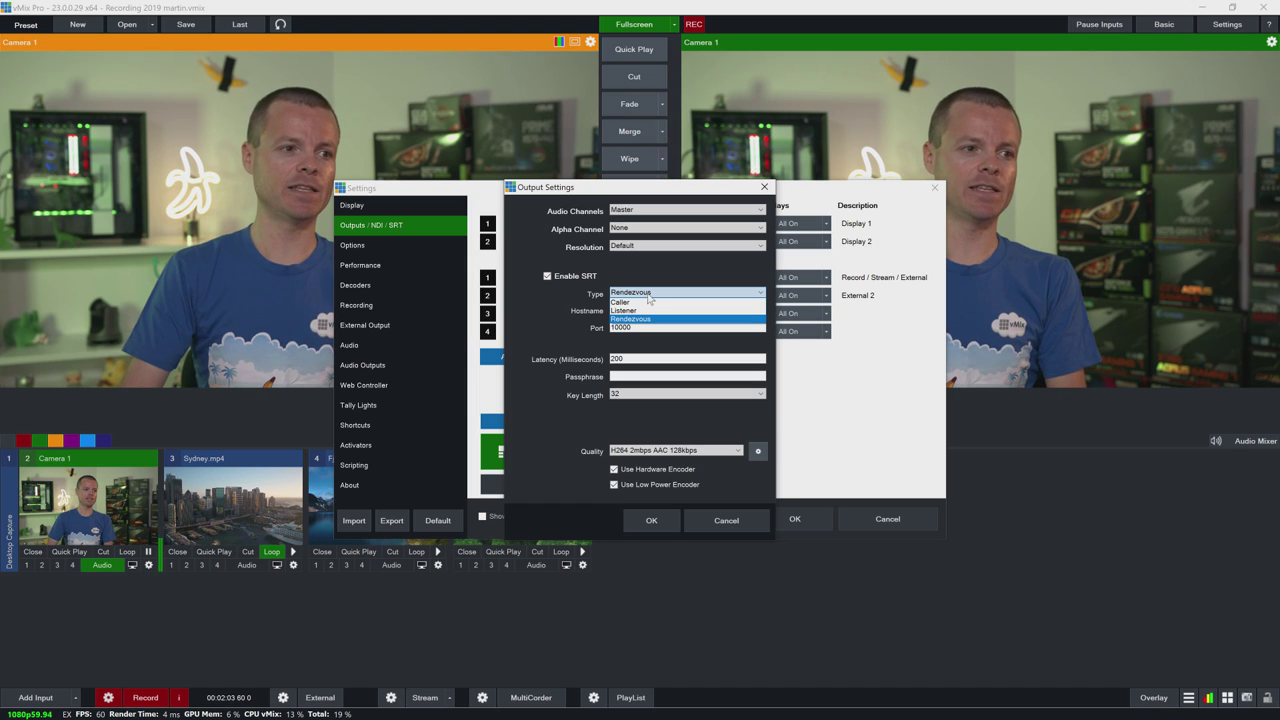
# Step: Switch Output 1's SRT type to Listener and select the port value 10000
pyautogui.click(630, 310)
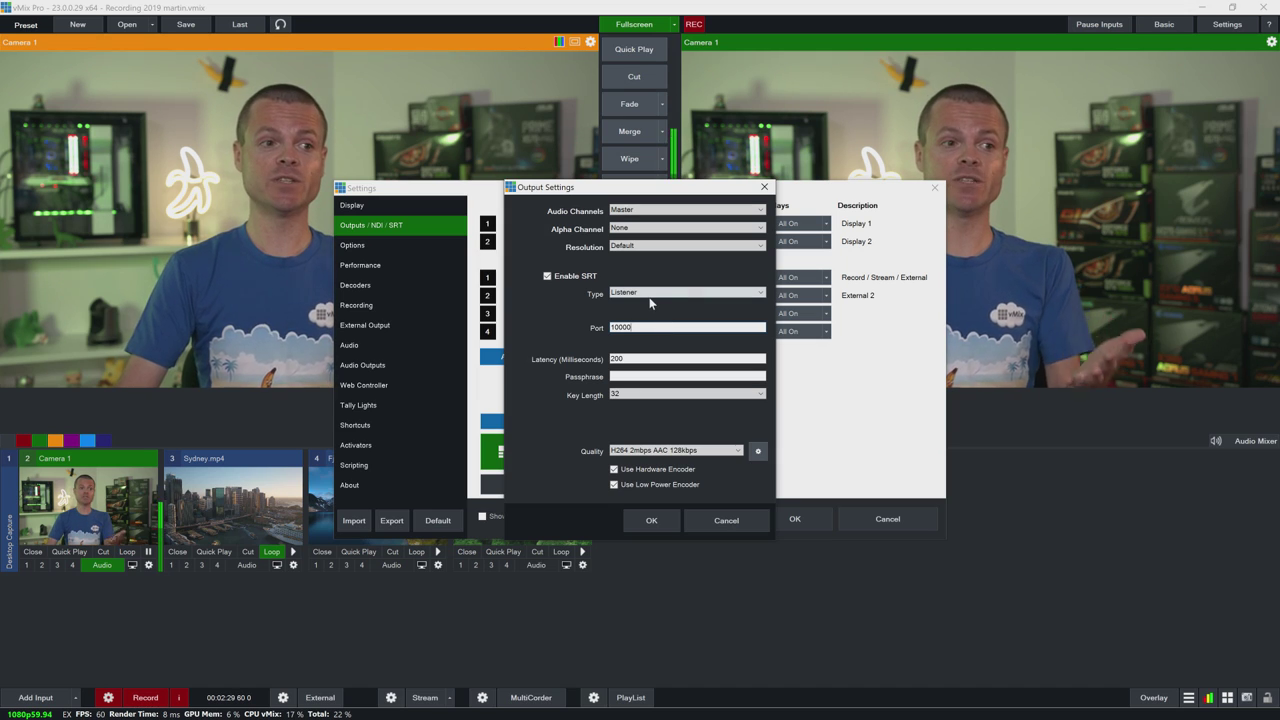
pyautogui.moveTo(652, 326); pyautogui.dragTo(596, 324)
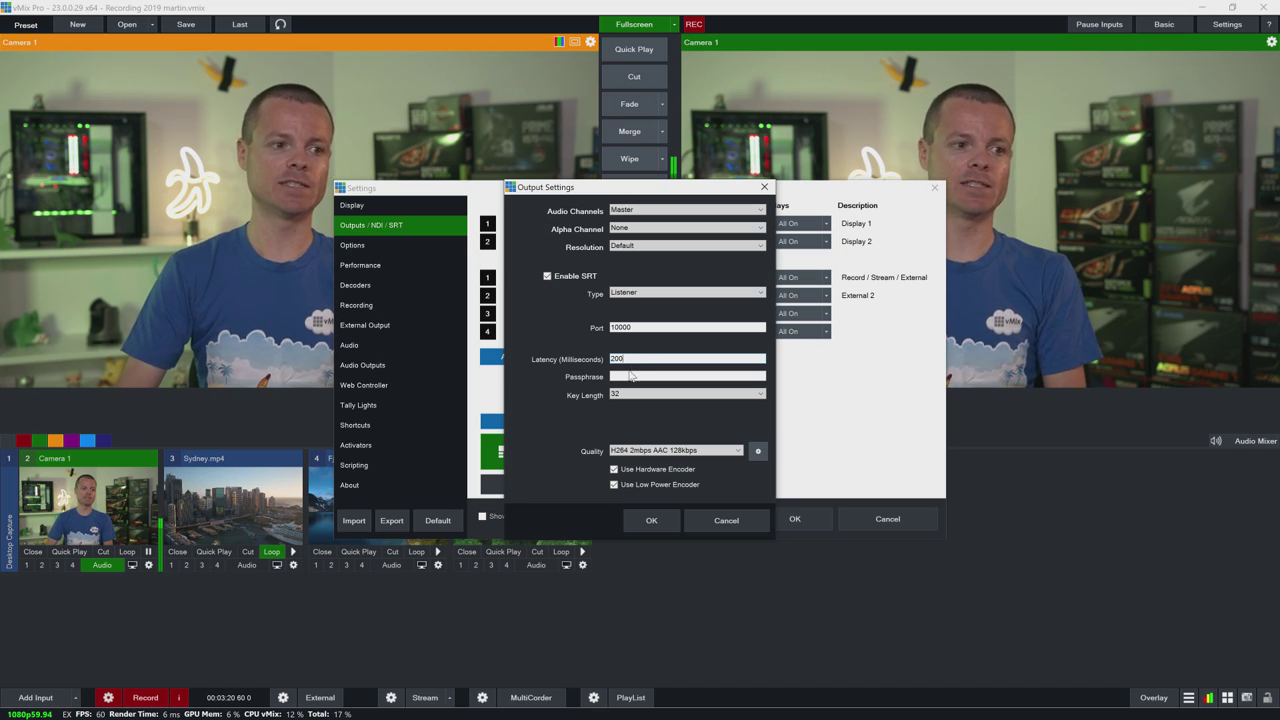
pyautogui.click(628, 376)
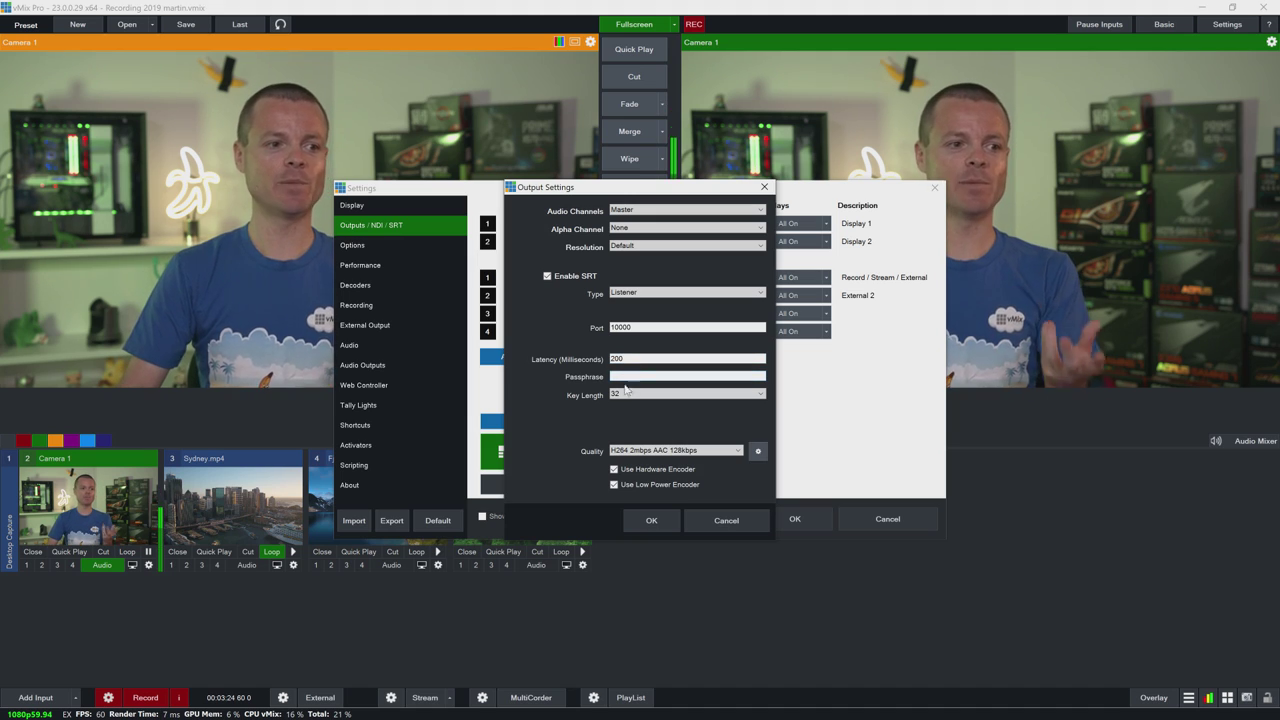
pyautogui.click(640, 393)
pyautogui.click(640, 418)
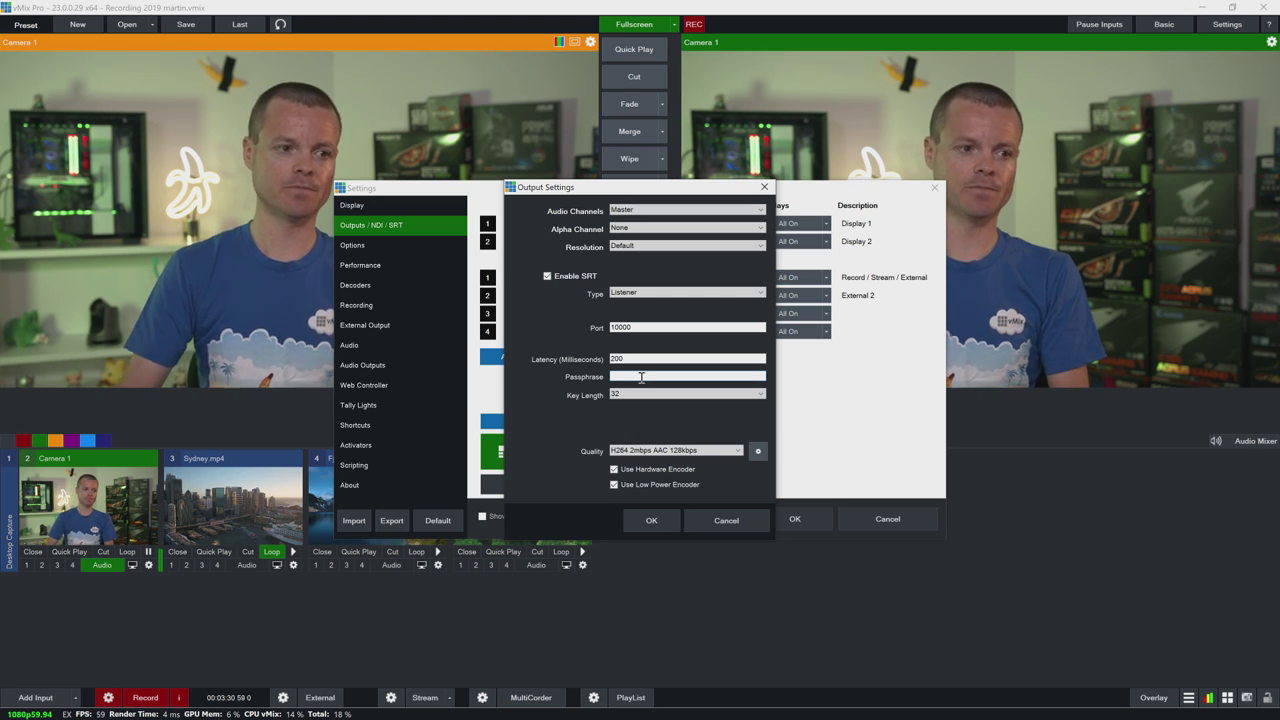
pyautogui.click(659, 451)
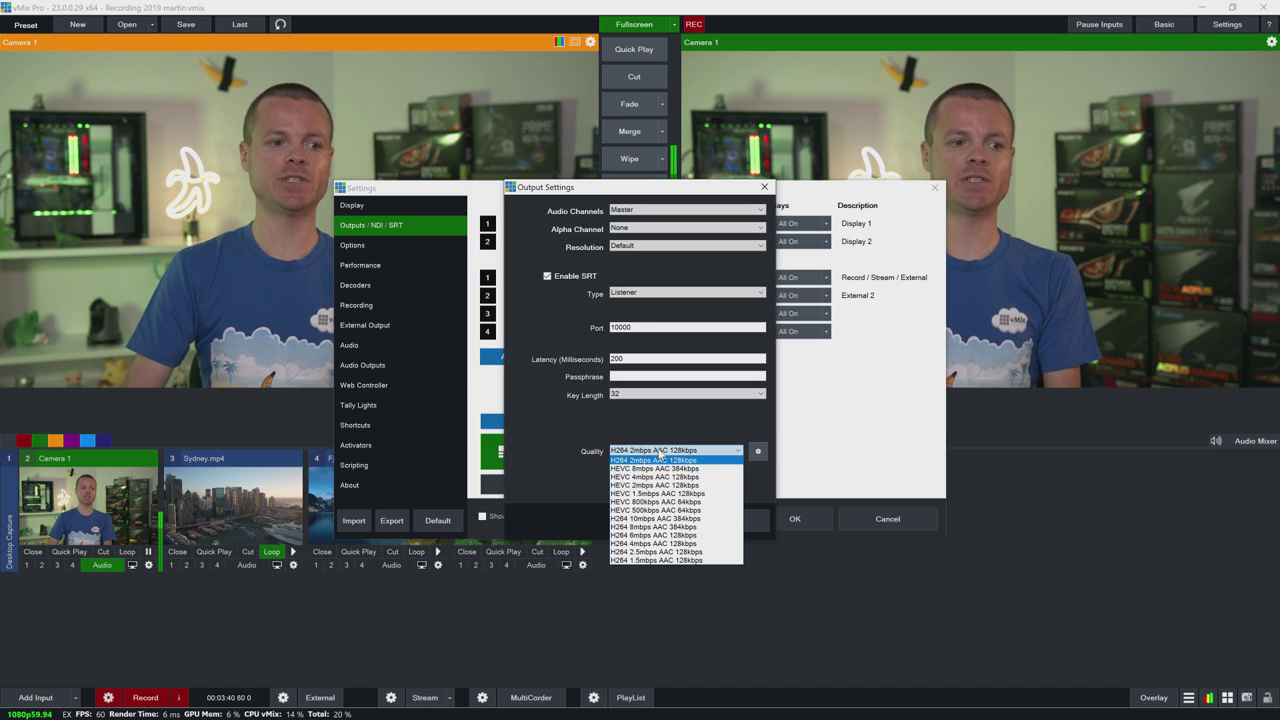
pyautogui.click(659, 452)
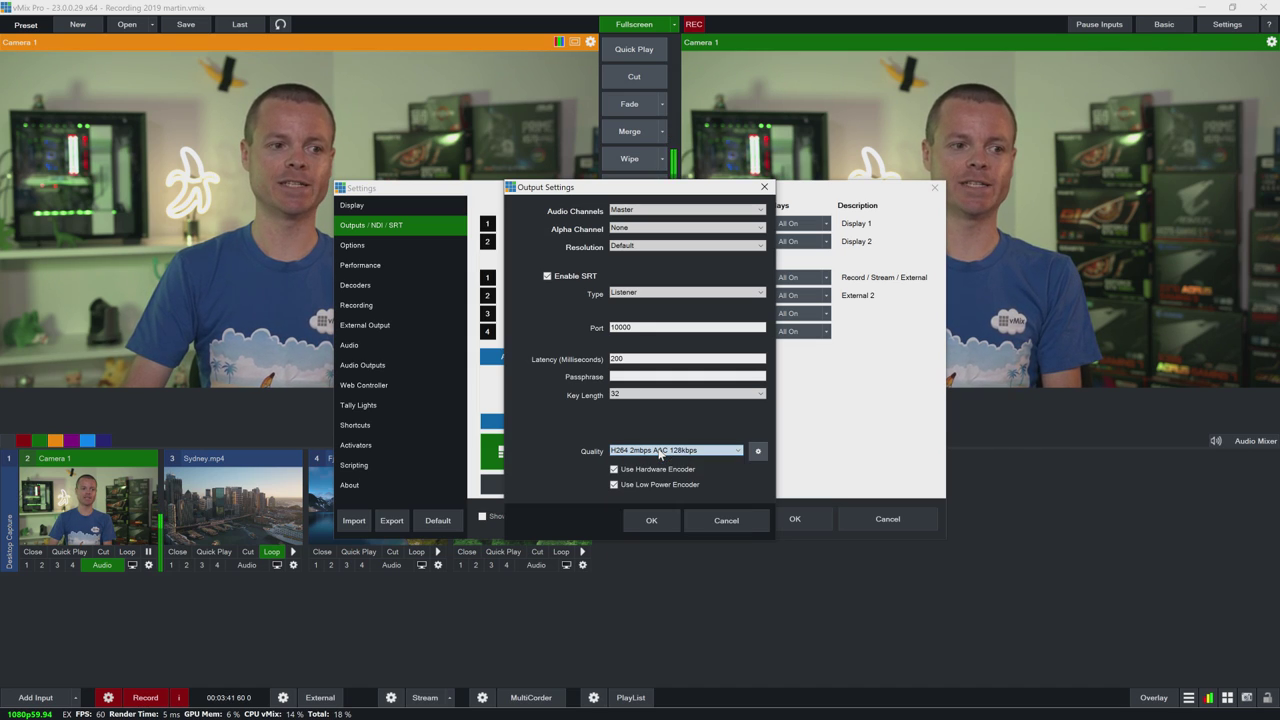
pyautogui.click(758, 451)
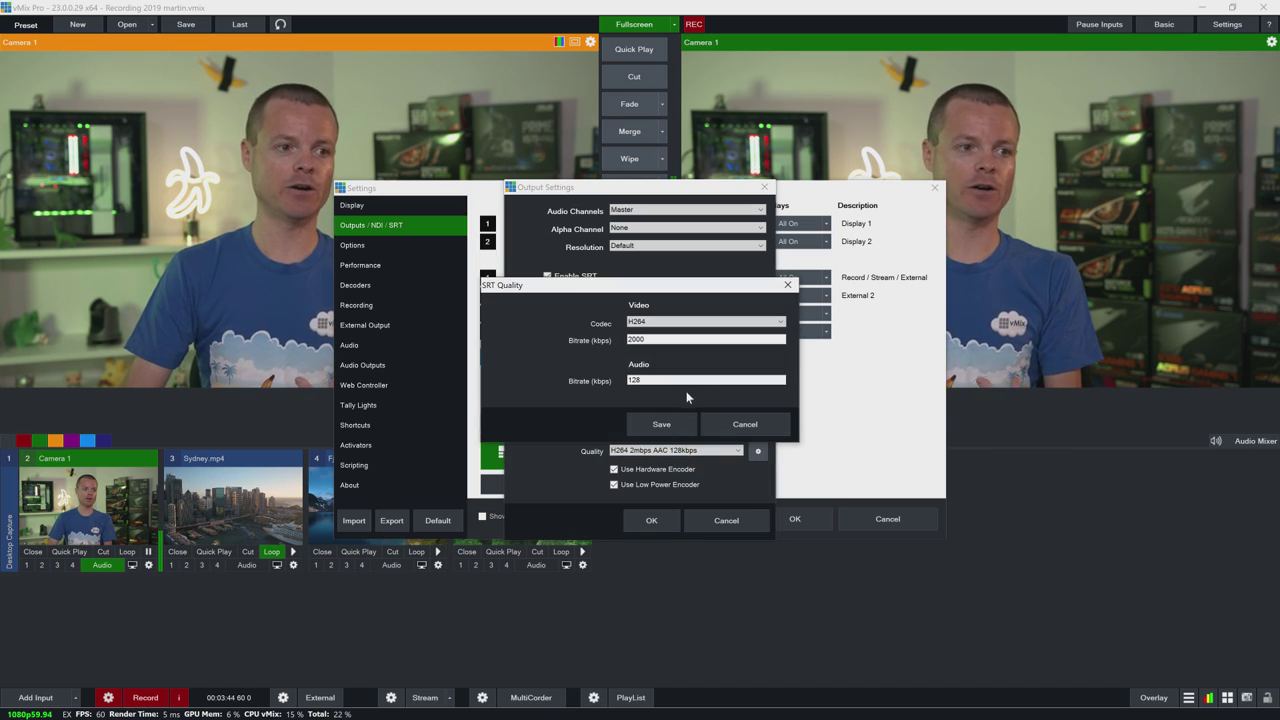
pyautogui.click(787, 285)
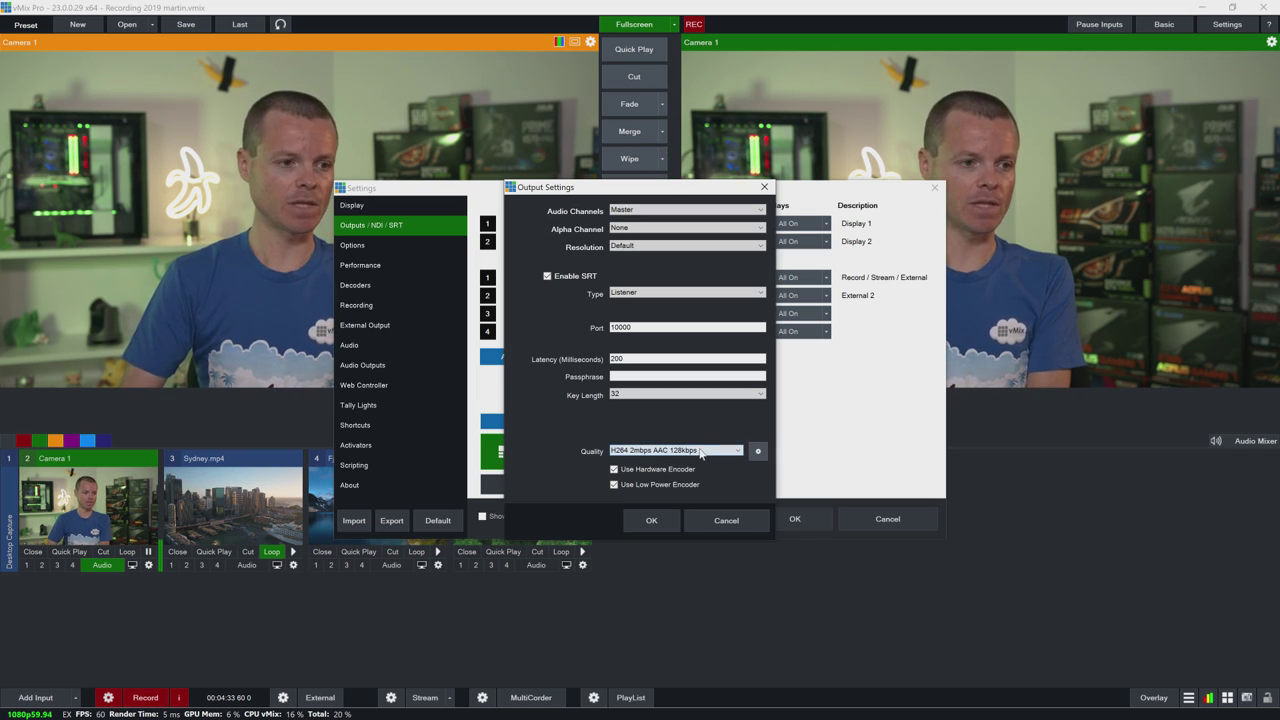
# Step: Set Output 1's SRT quality to H264 8mbps AAC 384kbps, keeping Default resolution and Master audio
pyautogui.click(687, 452)
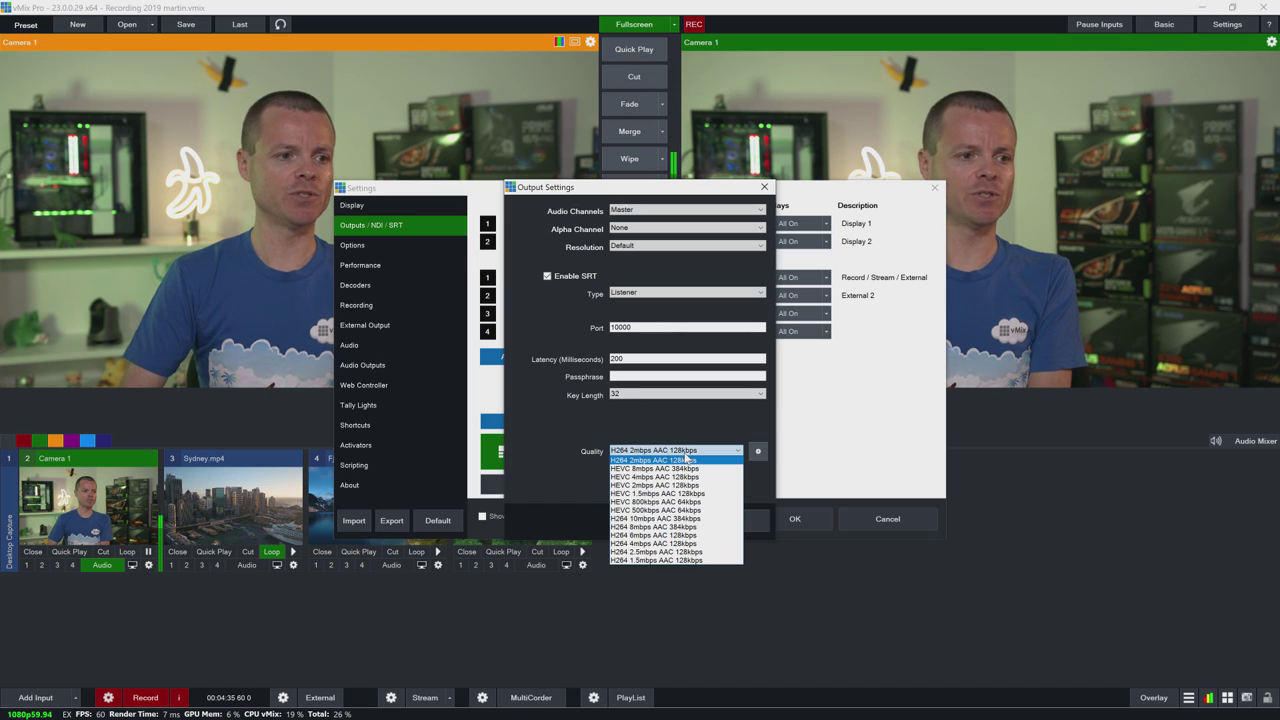
pyautogui.click(653, 526)
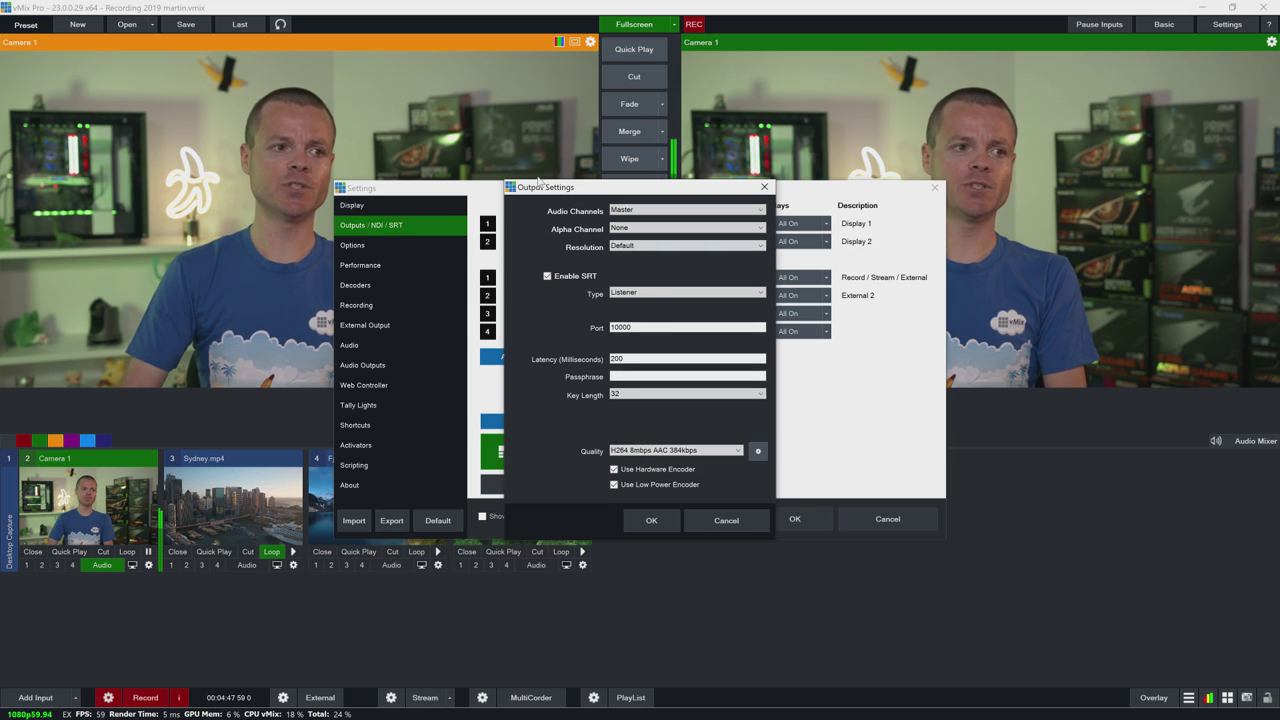
pyautogui.moveTo(538, 182); pyautogui.dragTo(601, 306)
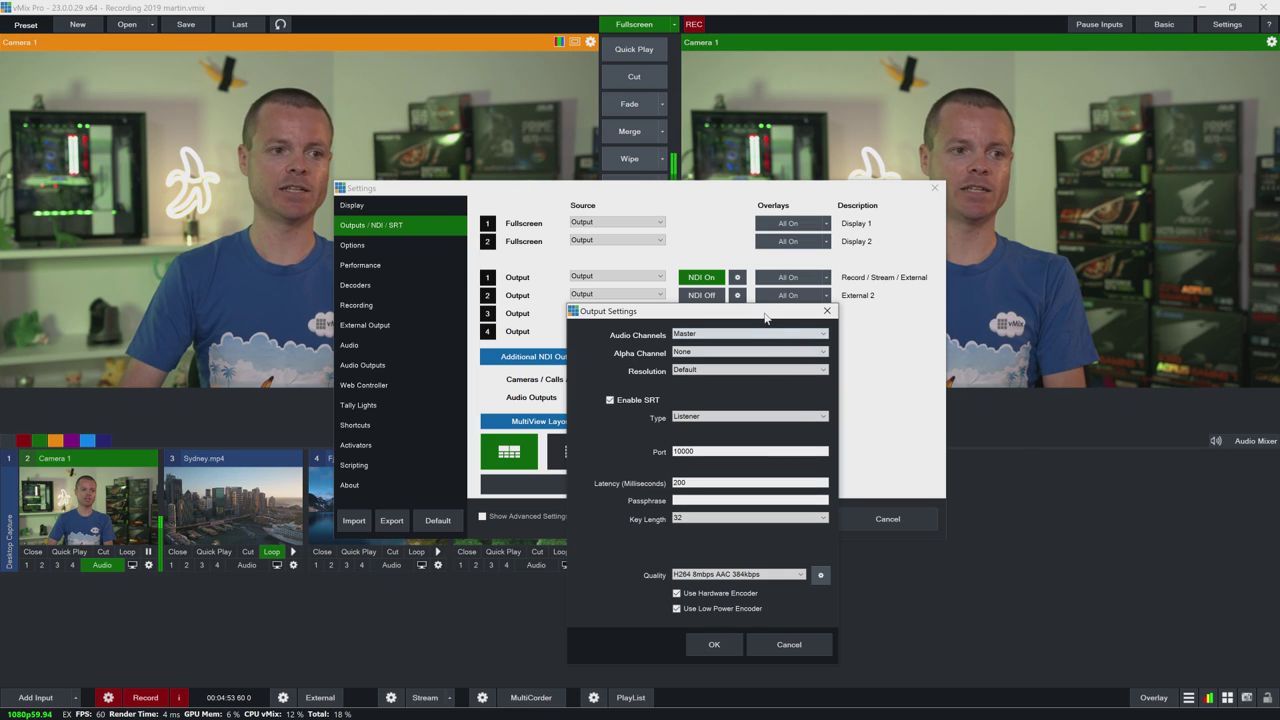
pyautogui.moveTo(766, 317); pyautogui.dragTo(727, 206)
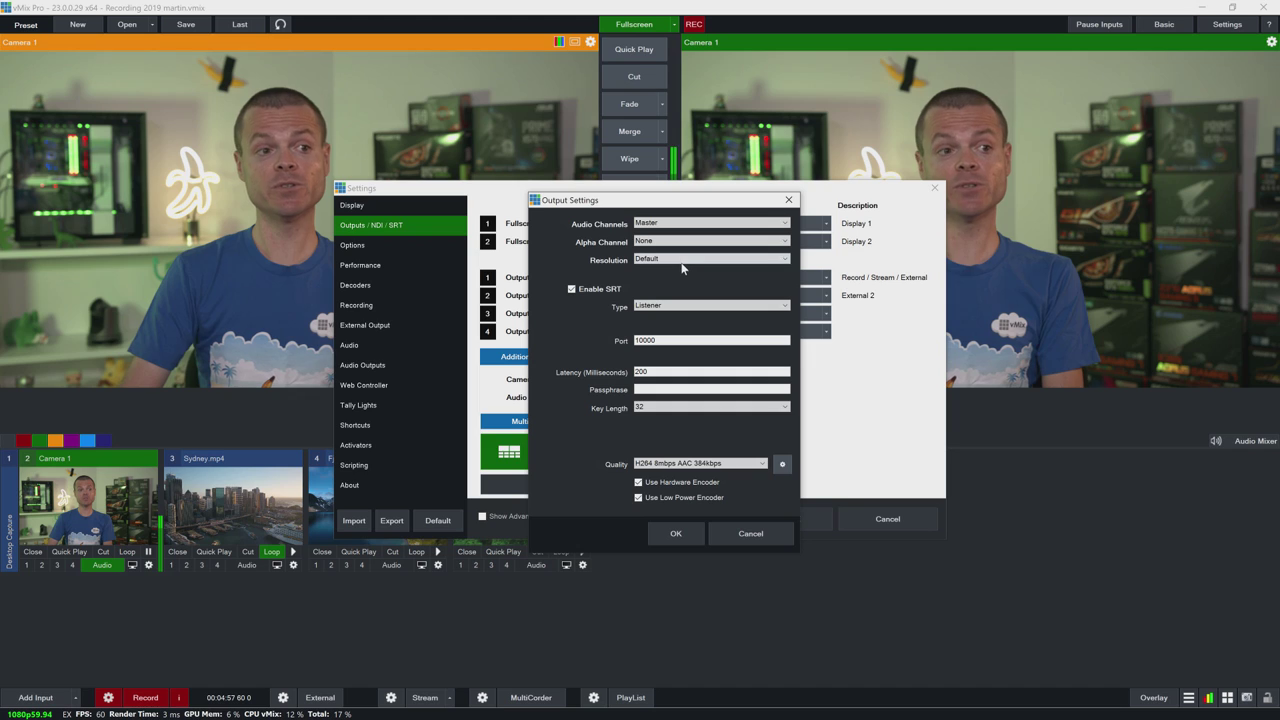
pyautogui.click(685, 260)
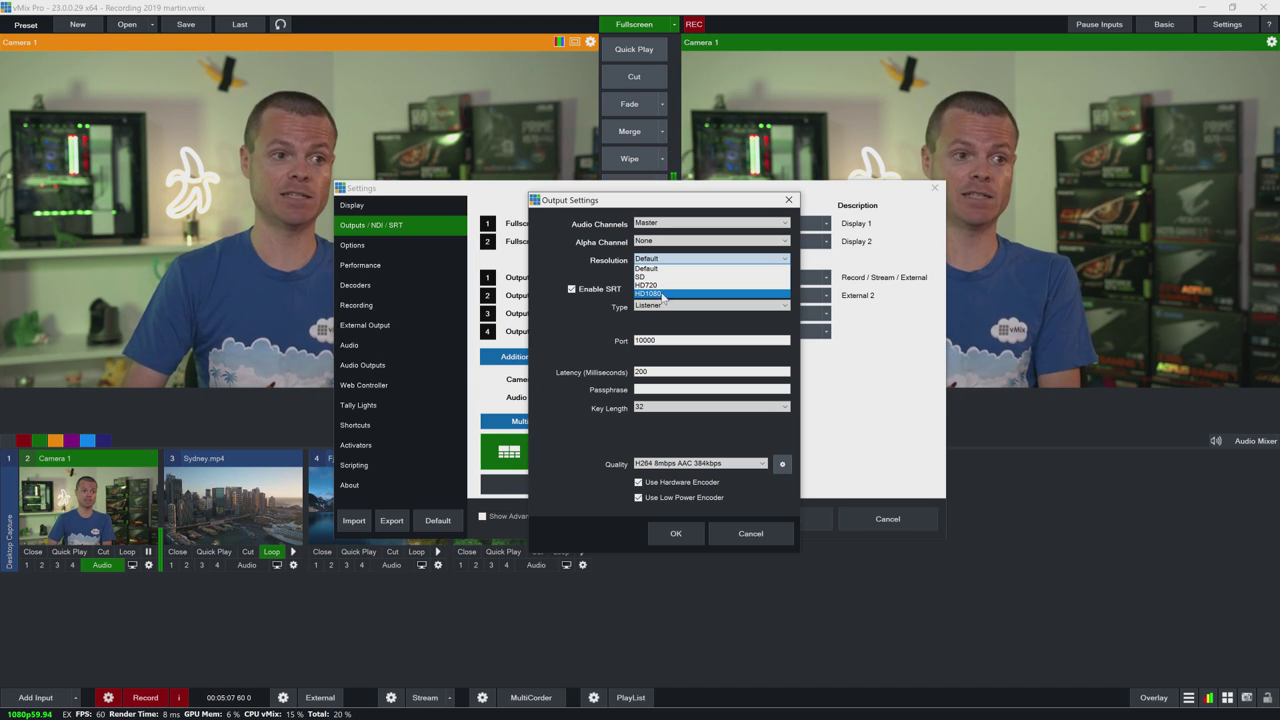
pyautogui.click(655, 268)
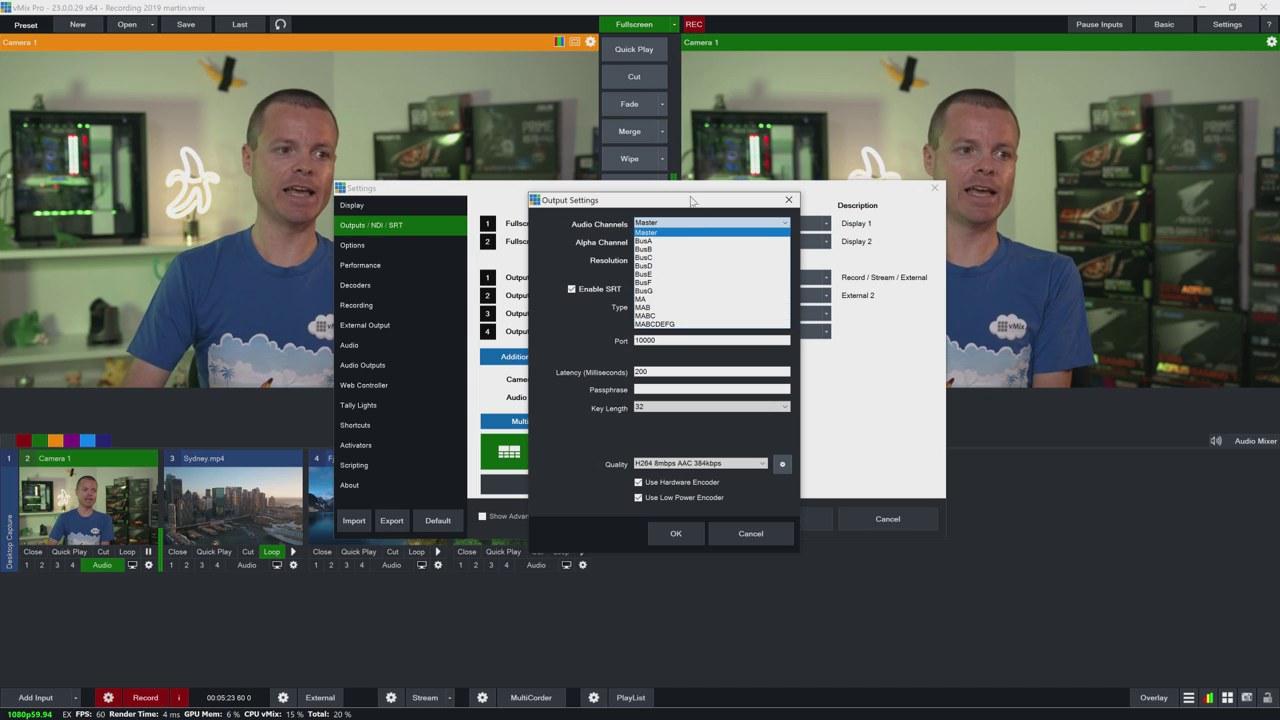
pyautogui.click(673, 213)
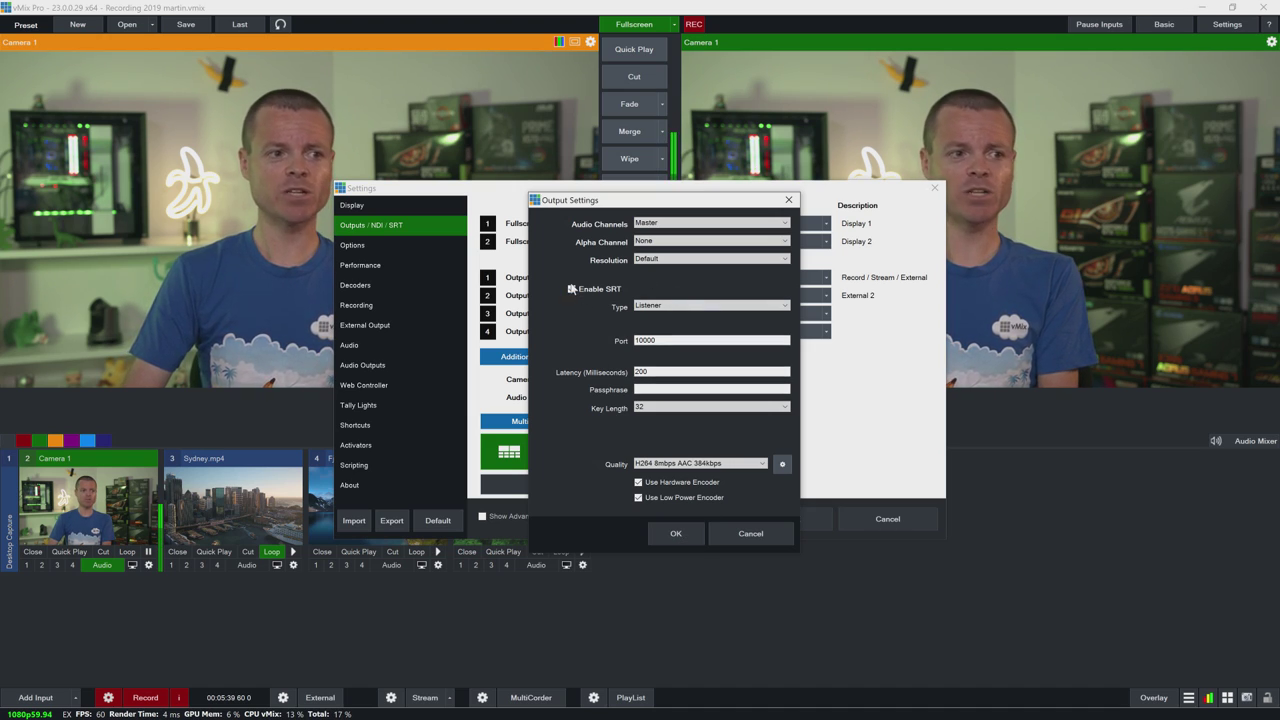
pyautogui.click(677, 534)
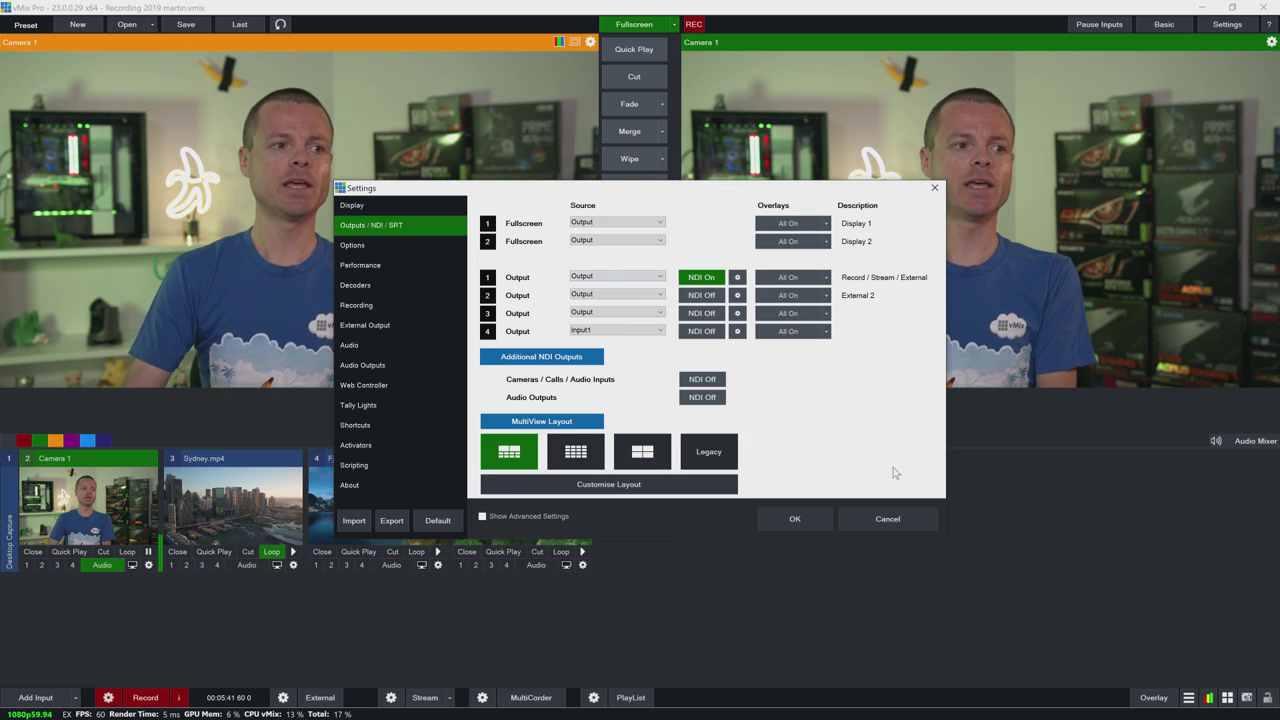
pyautogui.click(795, 518)
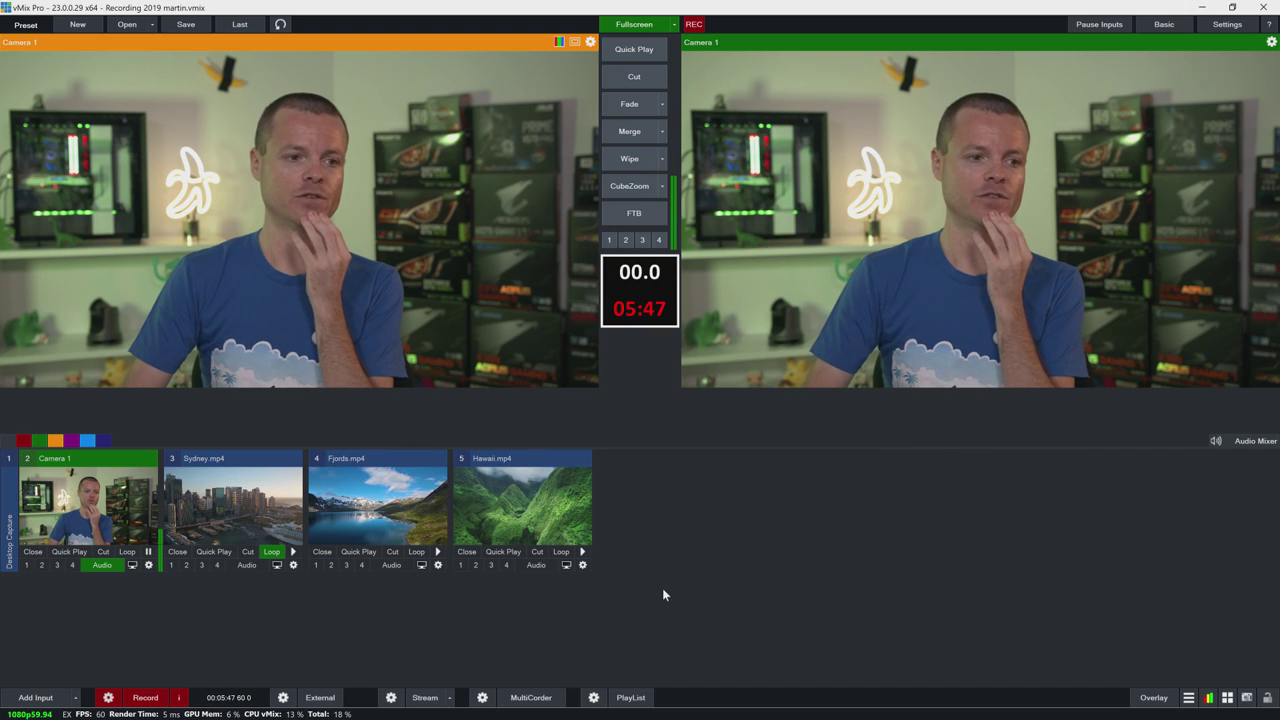
pyautogui.click(283, 697)
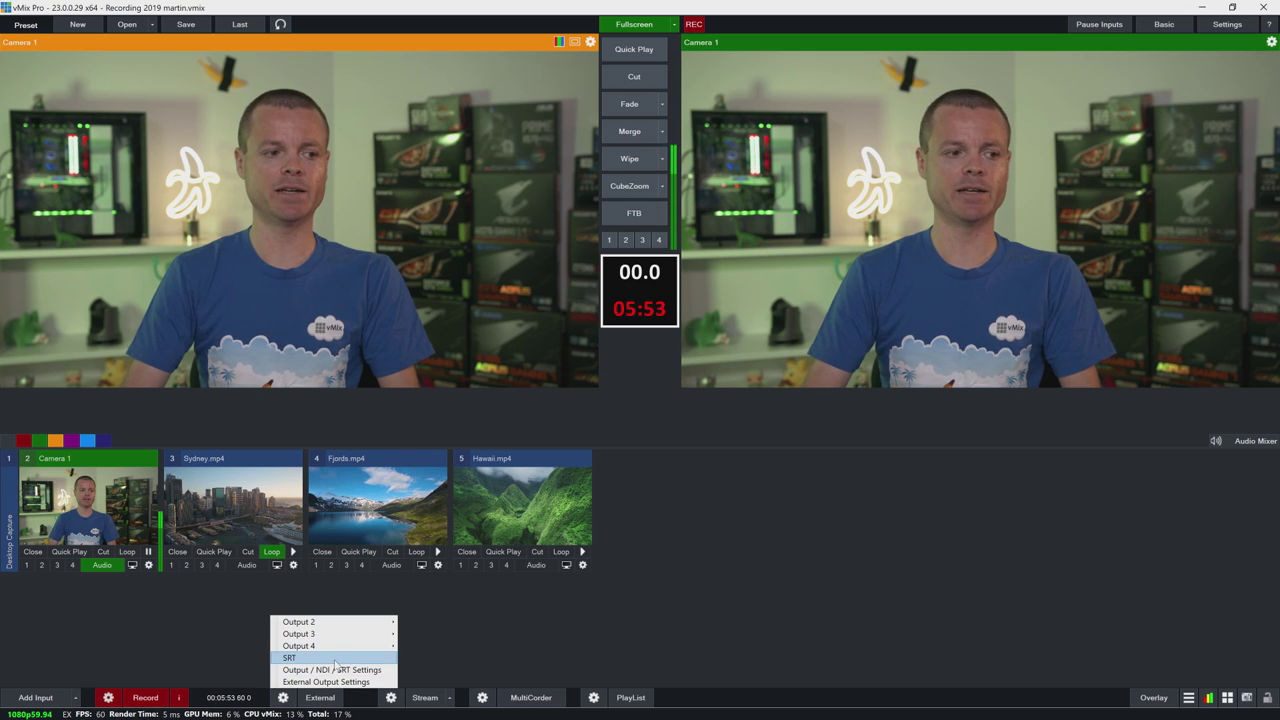
pyautogui.moveTo(335, 660)
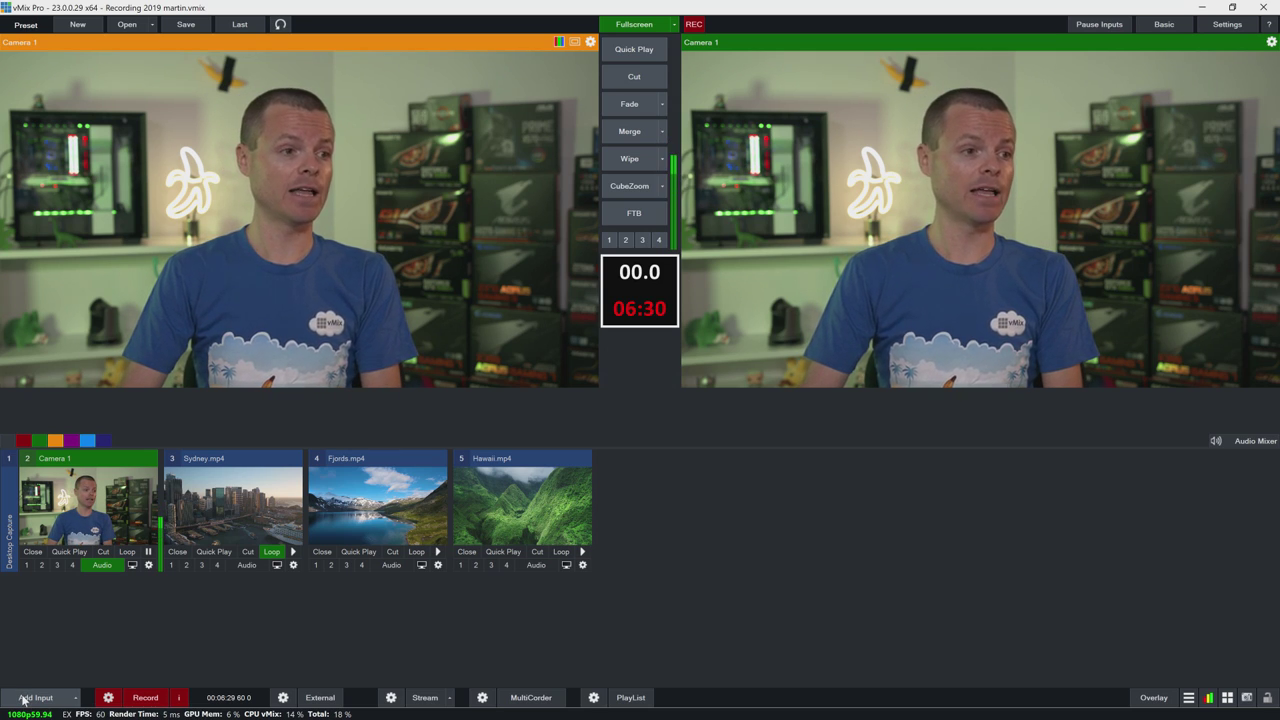
pyautogui.click(34, 697)
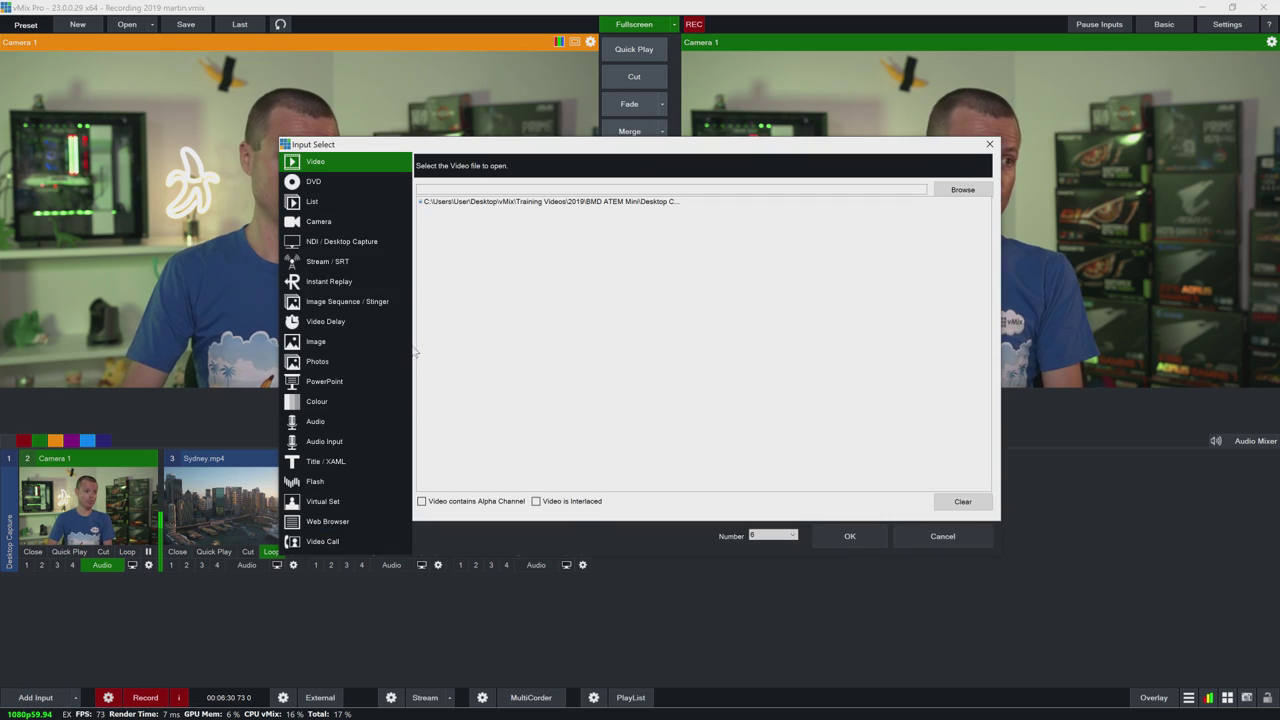
# Step: Choose Stream / SRT for the new input and pick SRT (Caller) as the stream type
pyautogui.click(354, 264)
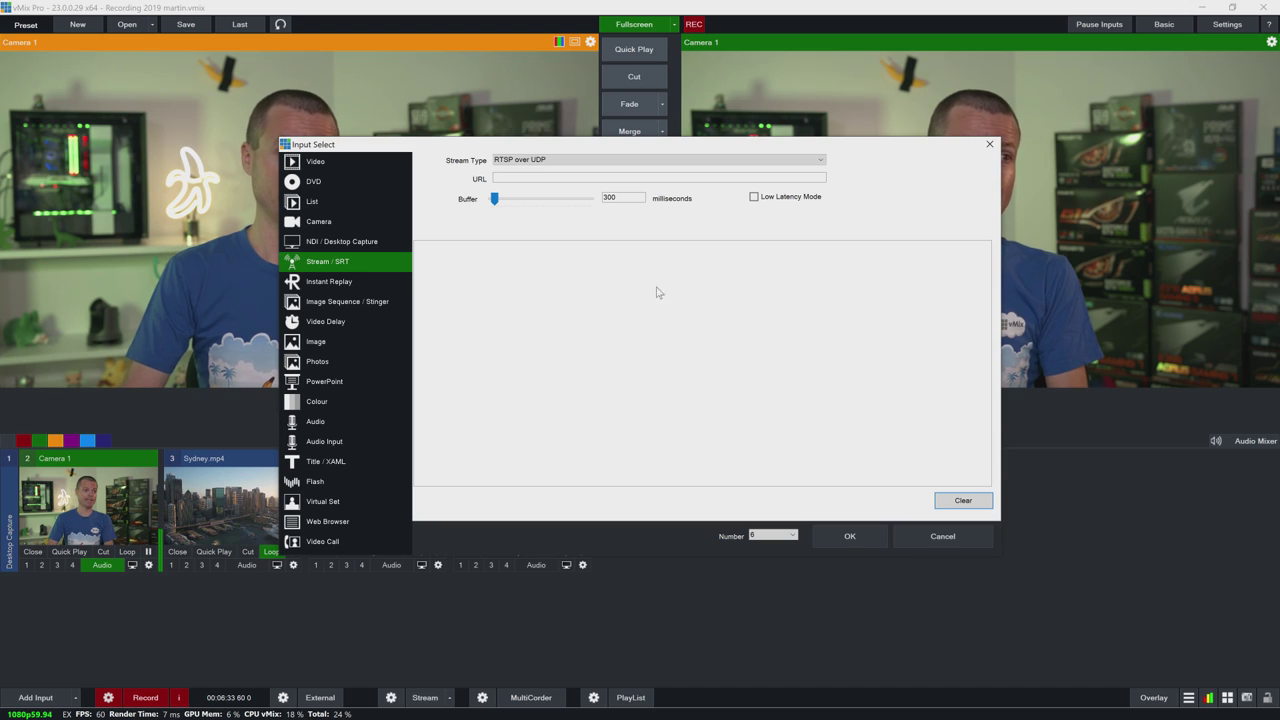
pyautogui.click(546, 163)
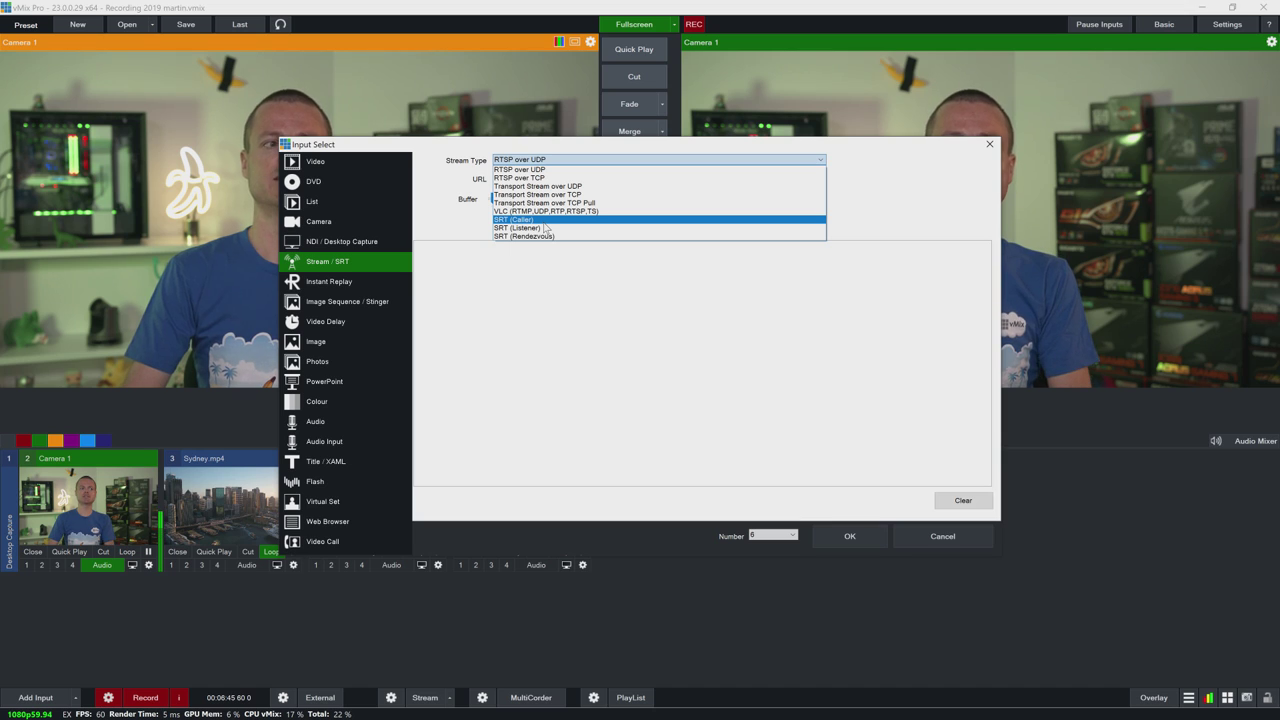
pyautogui.click(545, 221)
# Step: Change the SRT Caller port from 5000 to 10000 and enter hostname localhost
pyautogui.click(543, 179)
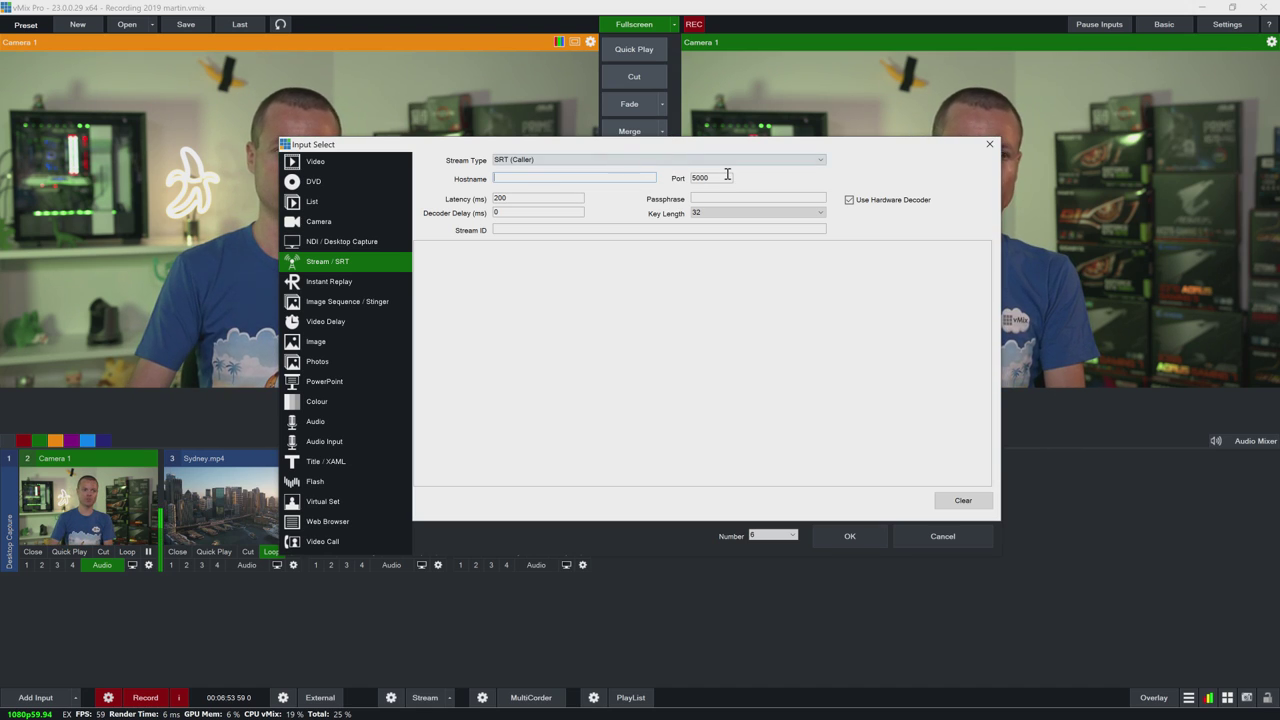
pyautogui.moveTo(723, 178); pyautogui.dragTo(663, 176)
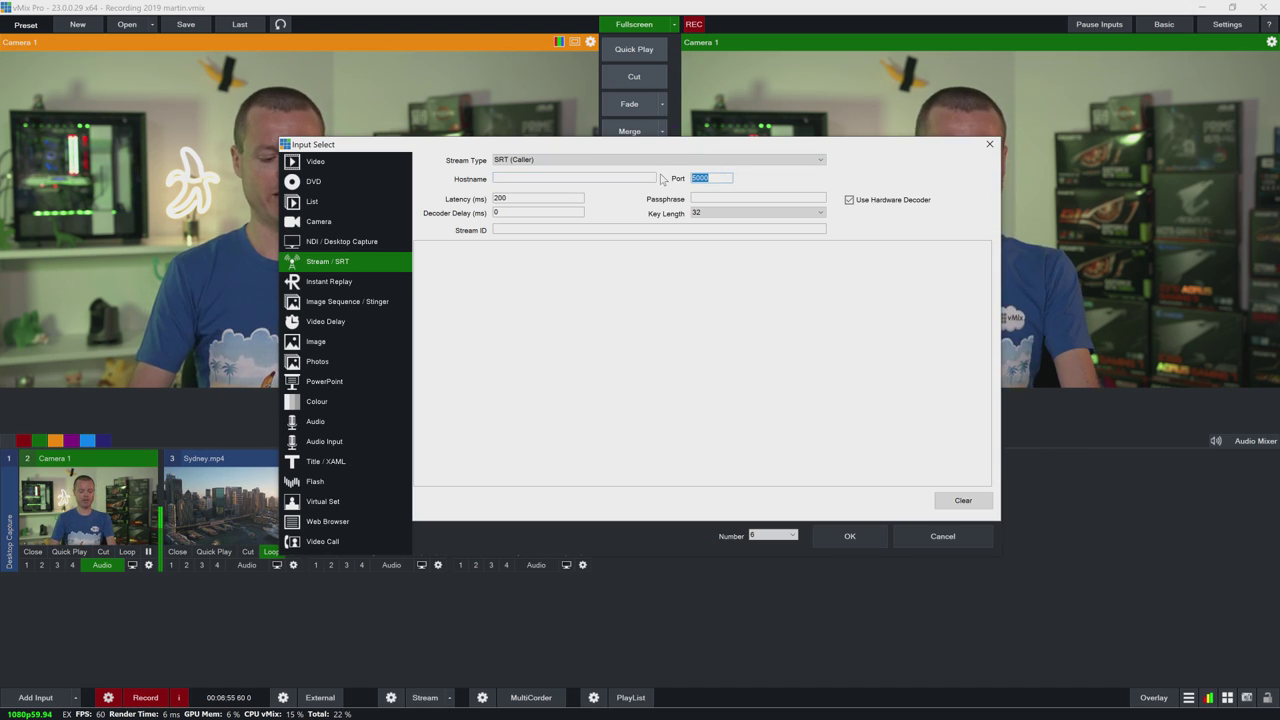
pyautogui.write('10')
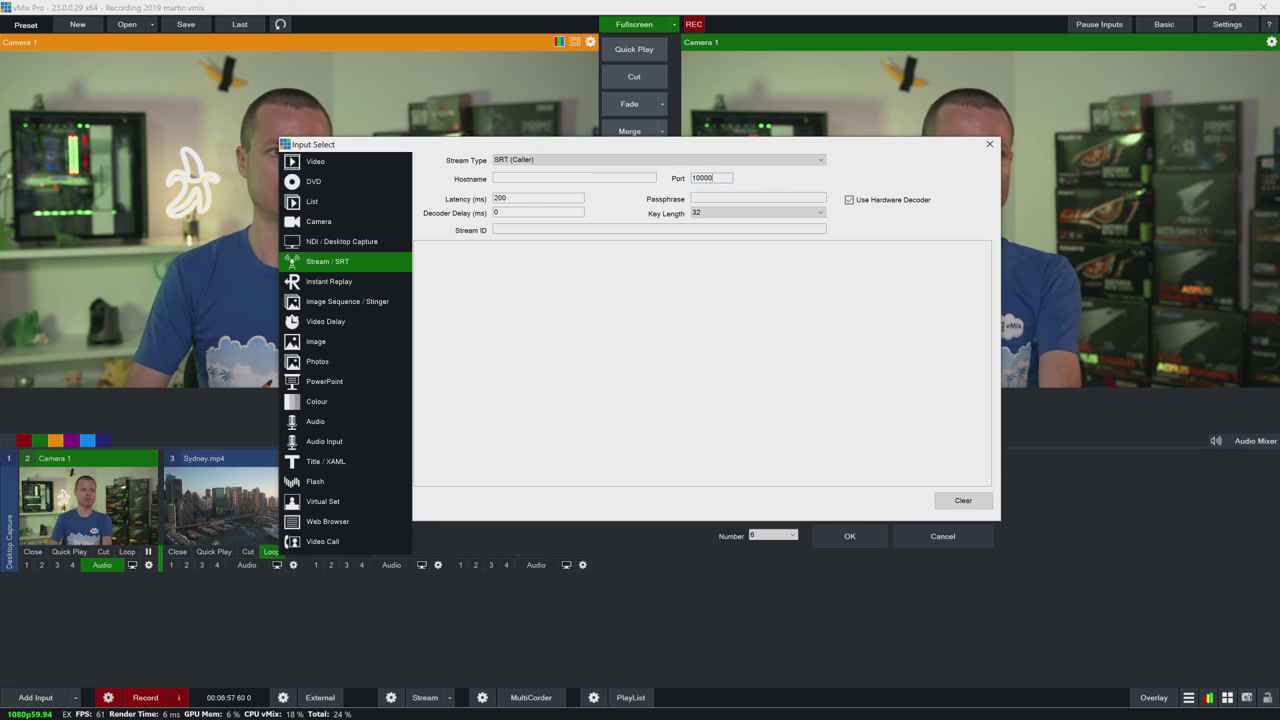
pyautogui.click(581, 179)
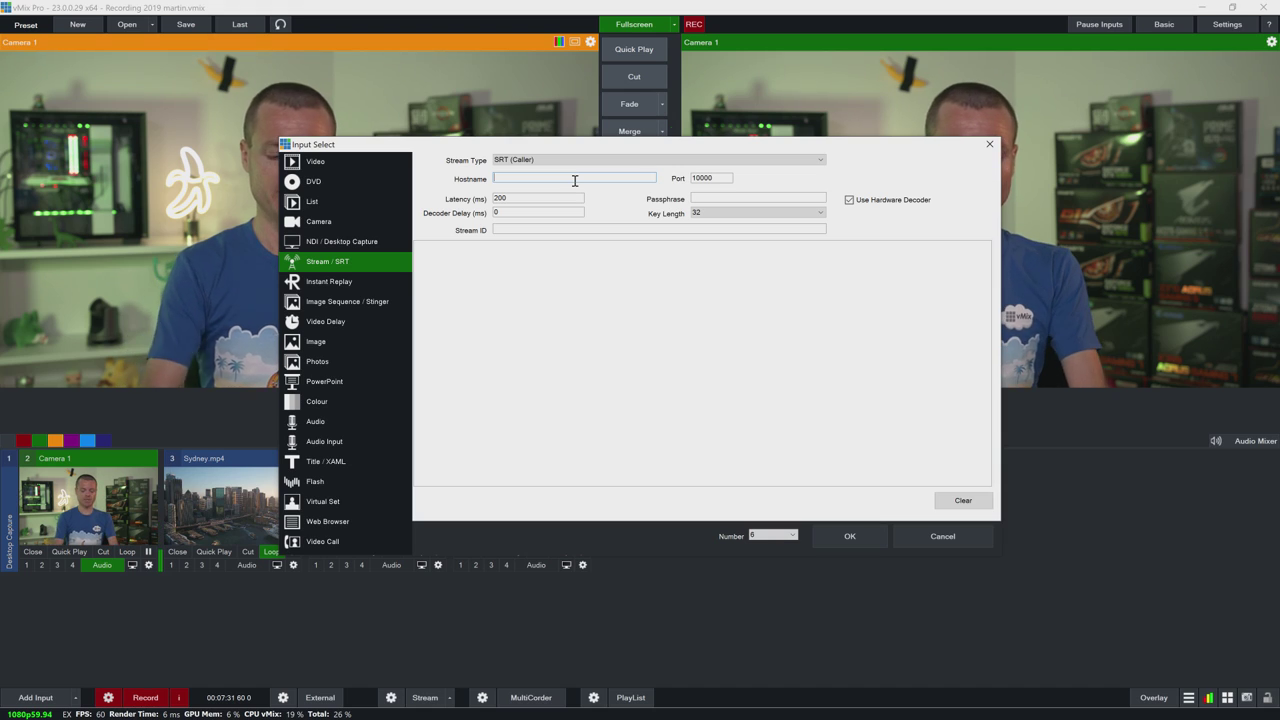
pyautogui.write('localhost')
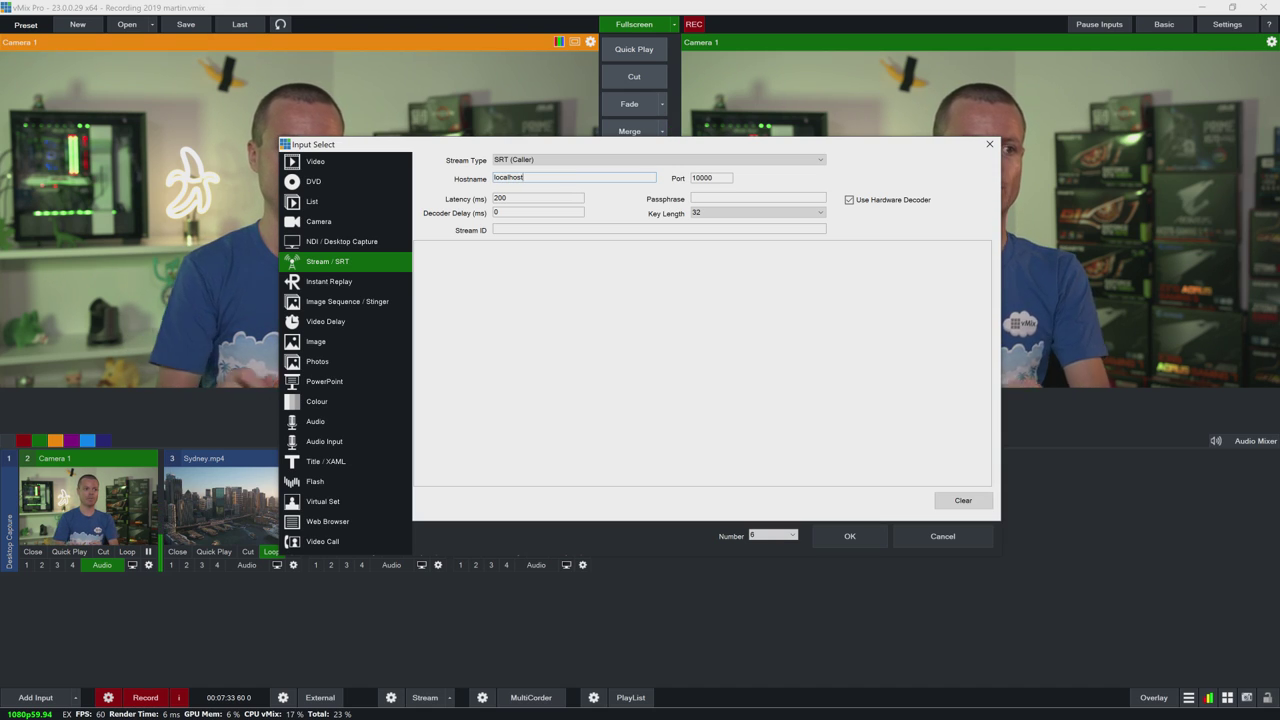
# Step: Review latency, Stream ID and port 10000, then create the SRT localhost 10000 input
pyautogui.click(536, 197)
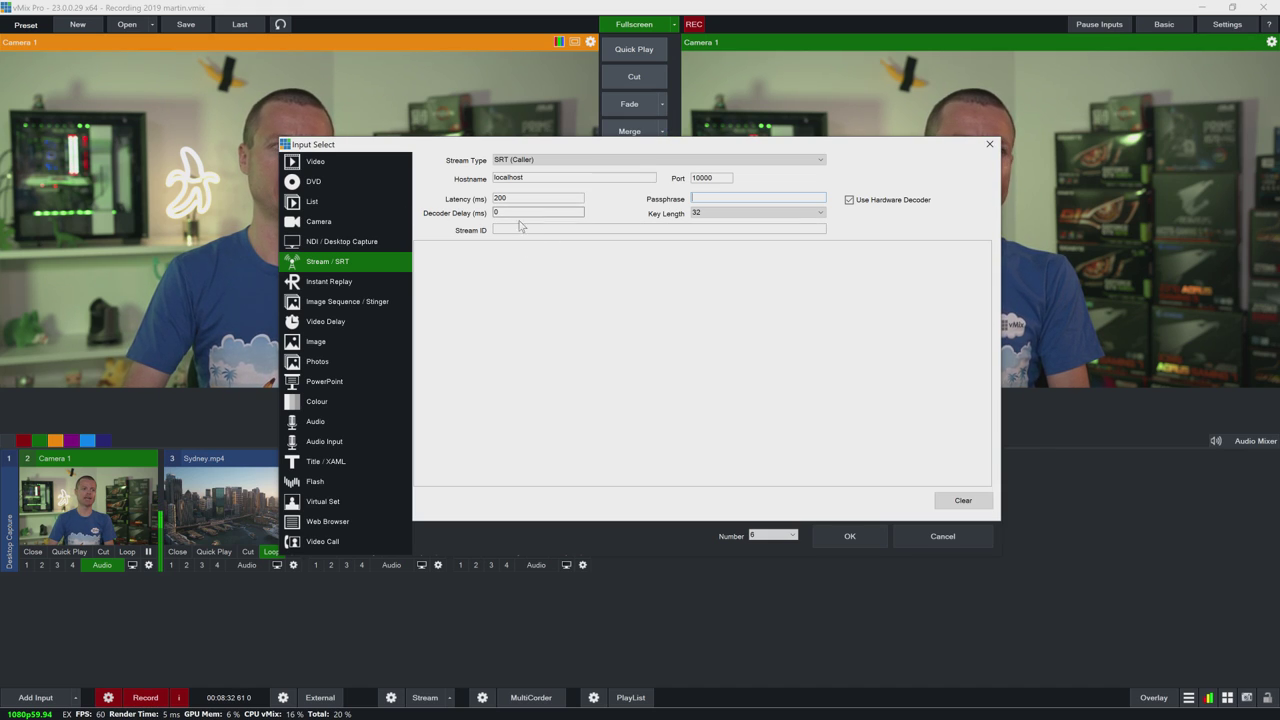
pyautogui.click(514, 229)
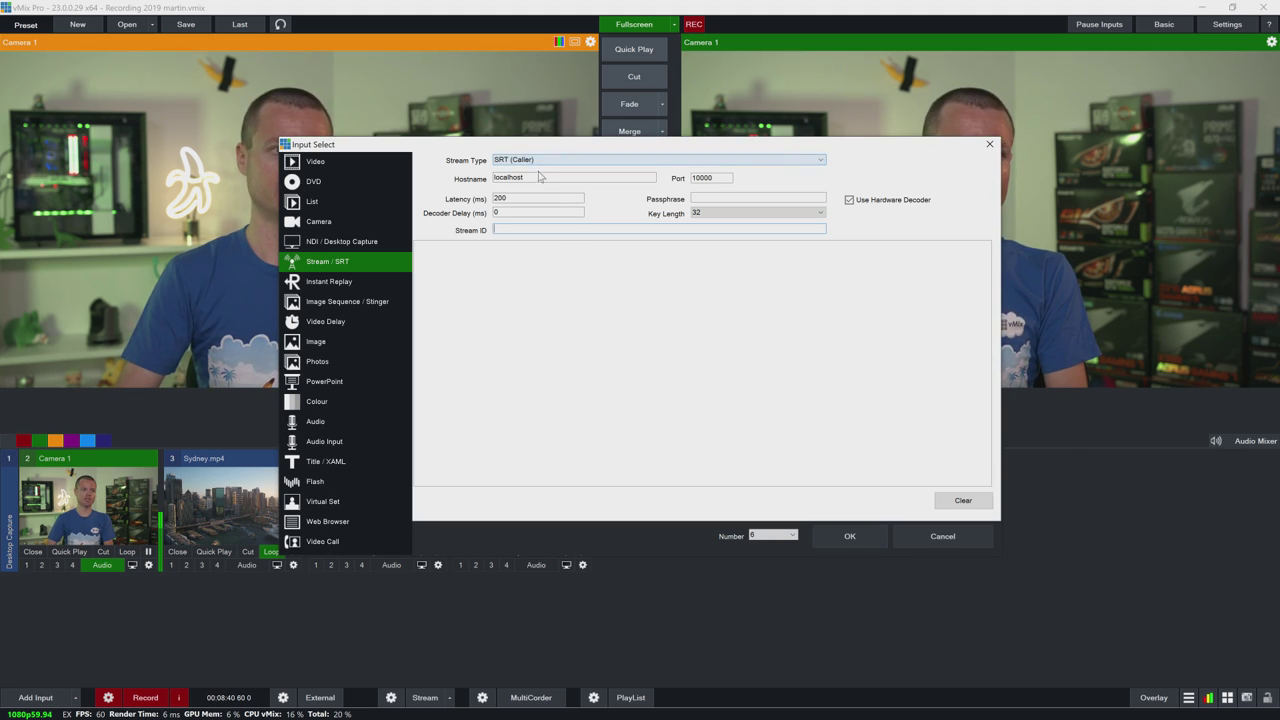
pyautogui.click(728, 178)
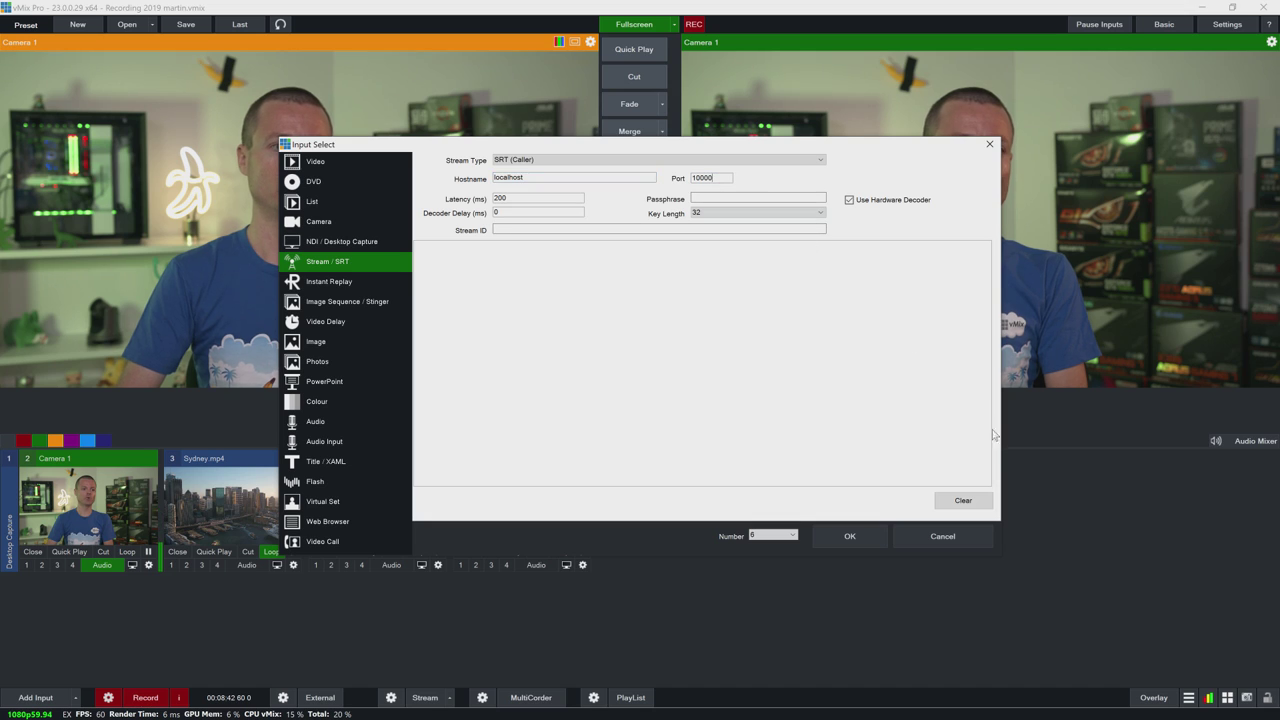
pyautogui.click(849, 537)
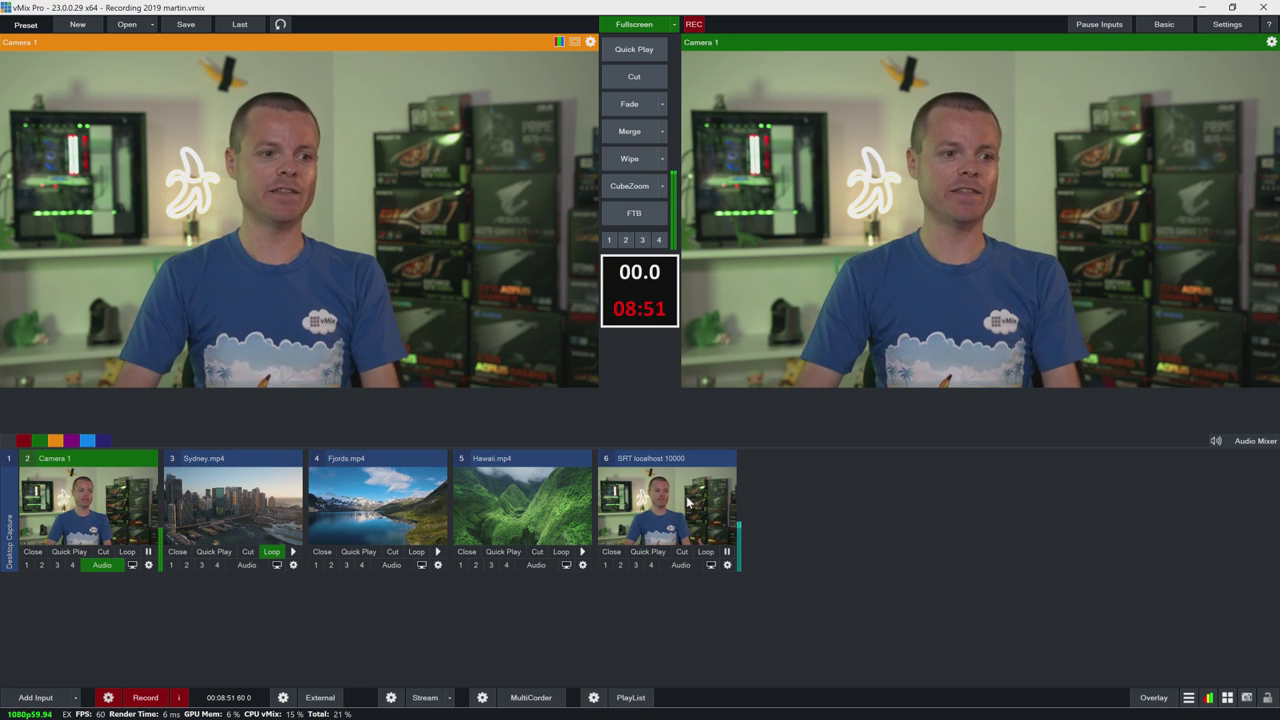
# Step: Send input 6, SRT localhost 10000, to Preview and begin adding another input
pyautogui.click(660, 497)
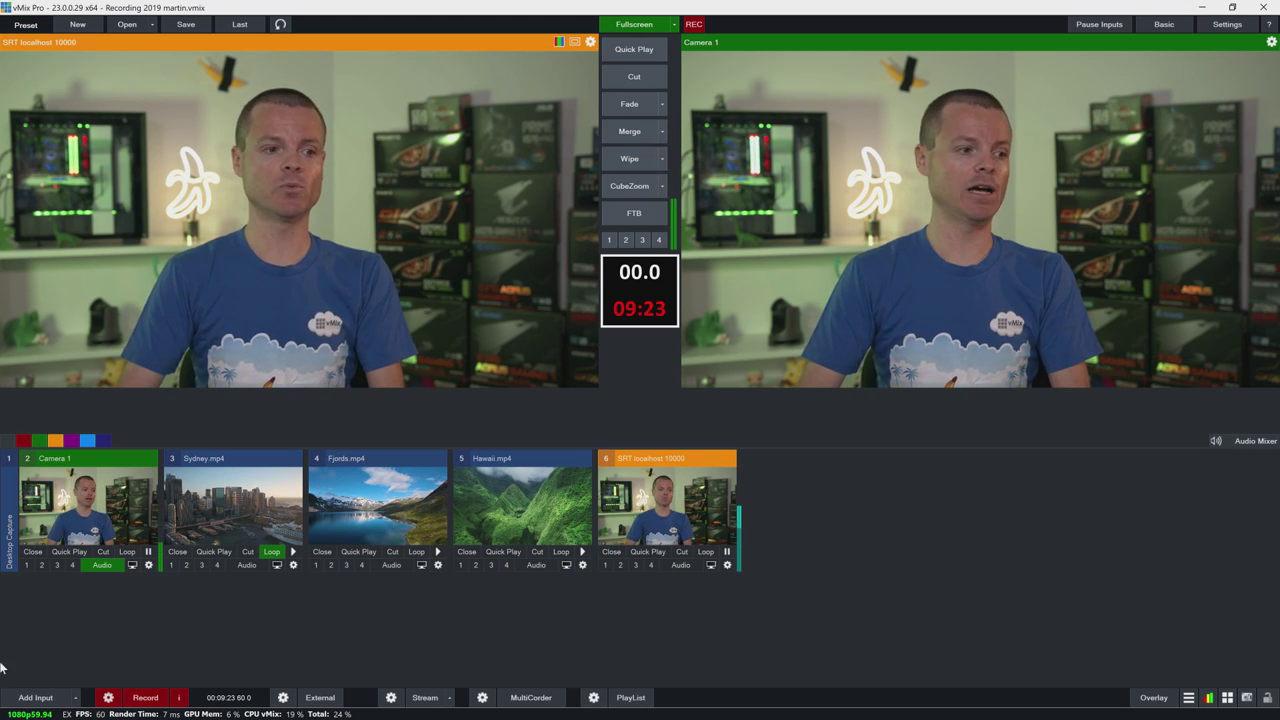
pyautogui.click(20, 699)
# Step: Create input 7 from the saved SRTCaller localhost 10000 entry under Stream / SRT
pyautogui.click(319, 262)
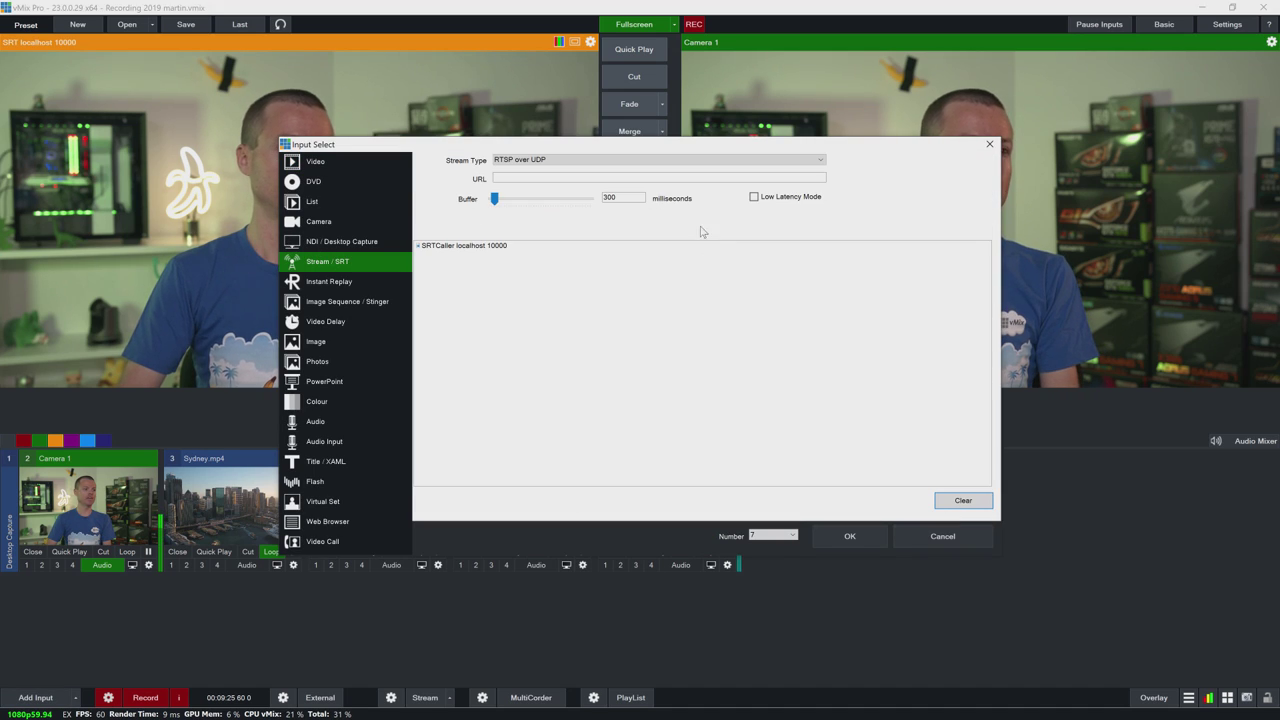
pyautogui.click(499, 247)
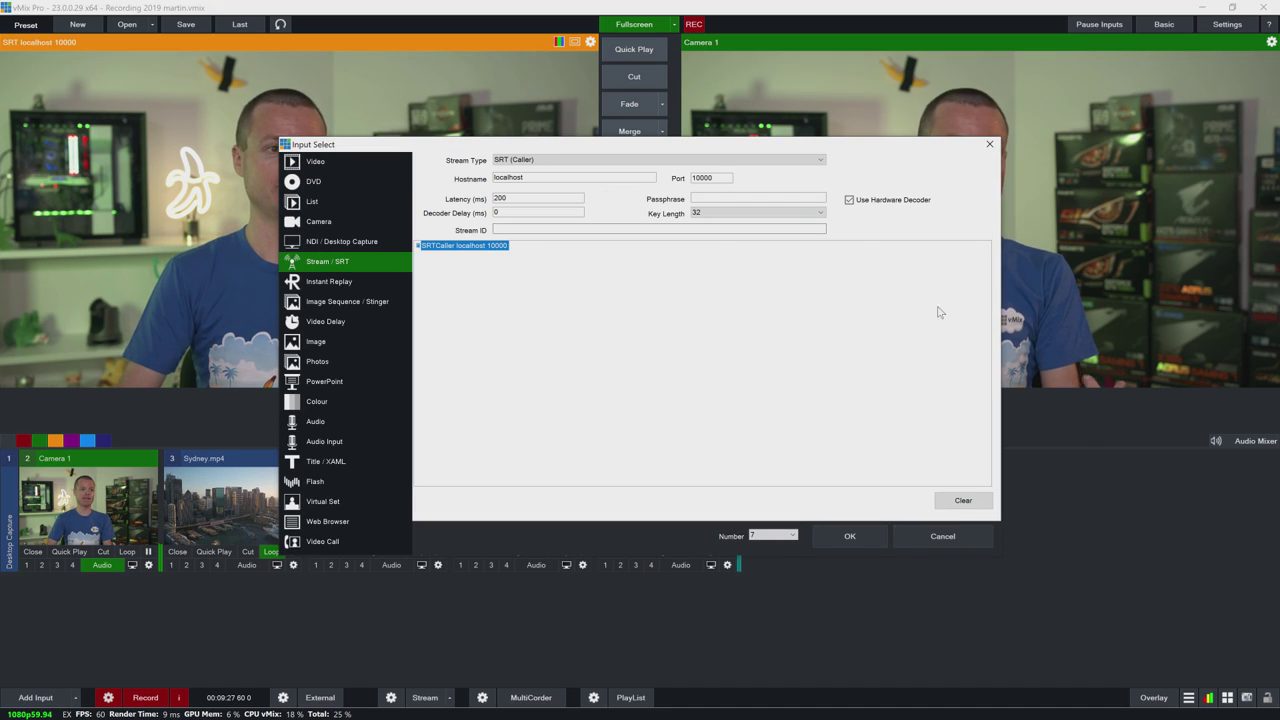
pyautogui.click(852, 534)
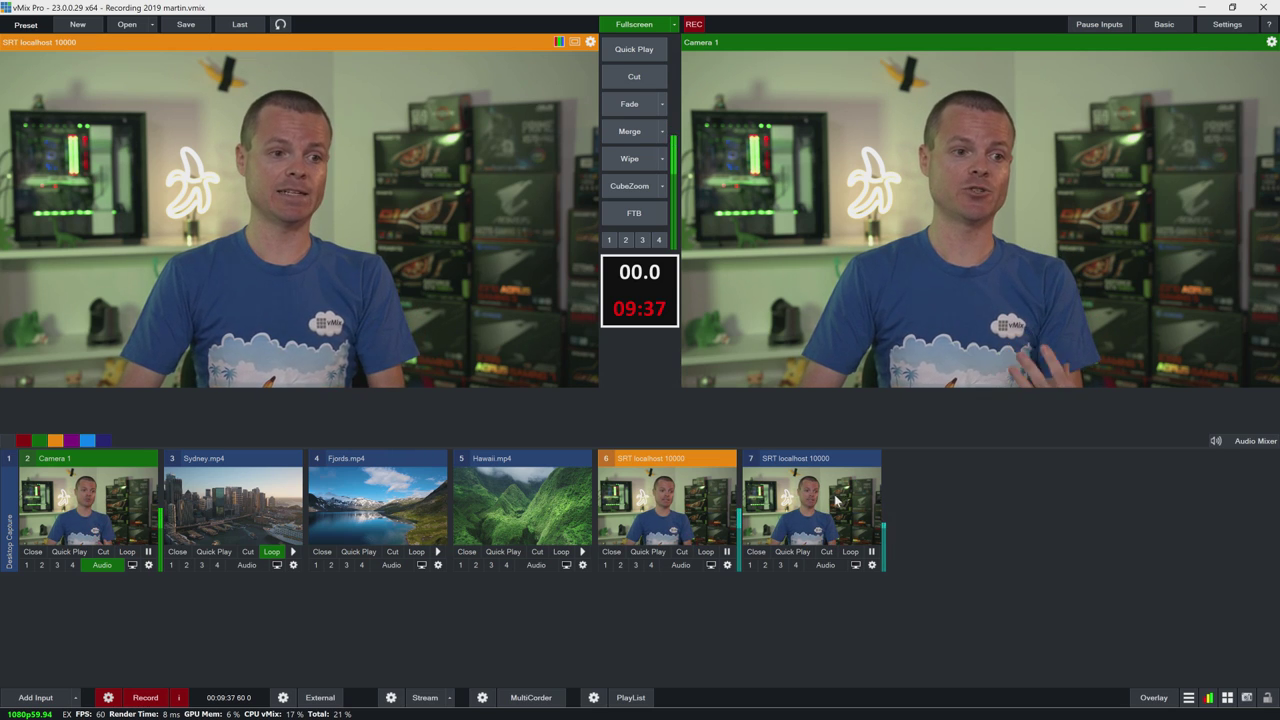
# Step: In MultiCorder, tick both SRT localhost 10000 inputs as recording sources and compare their rows
pyautogui.click(481, 698)
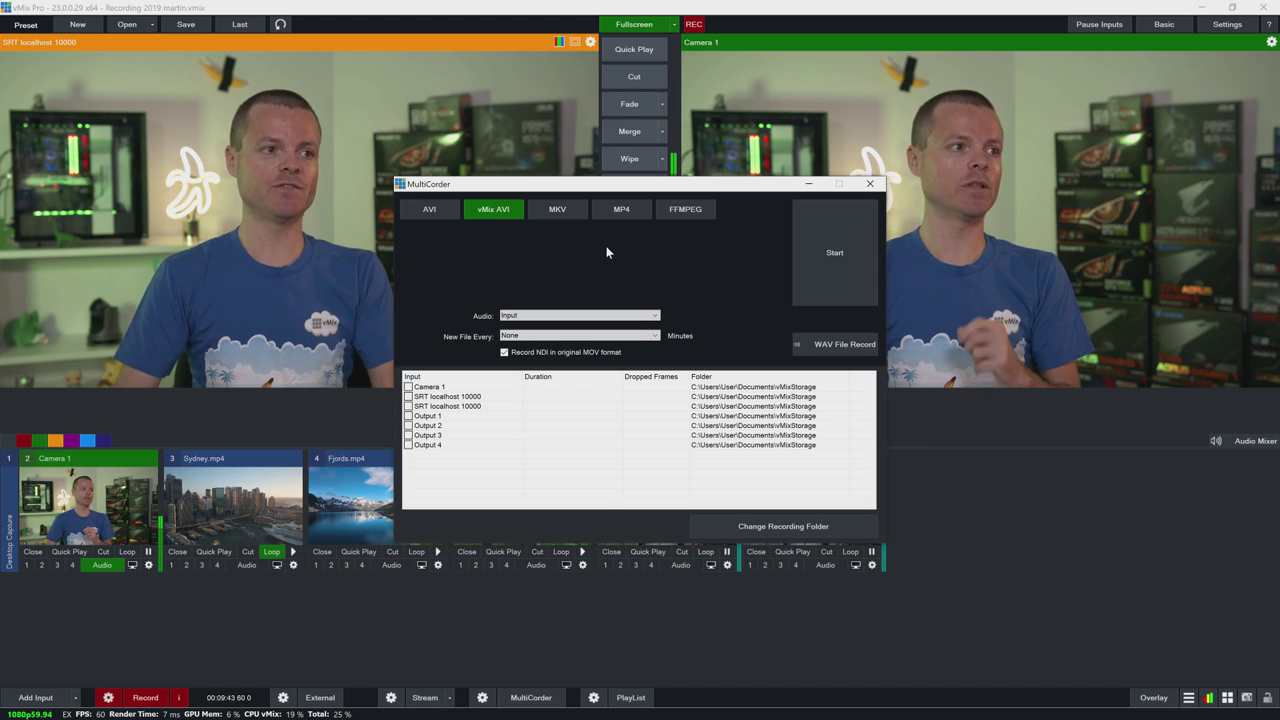
pyautogui.click(408, 396)
pyautogui.click(408, 406)
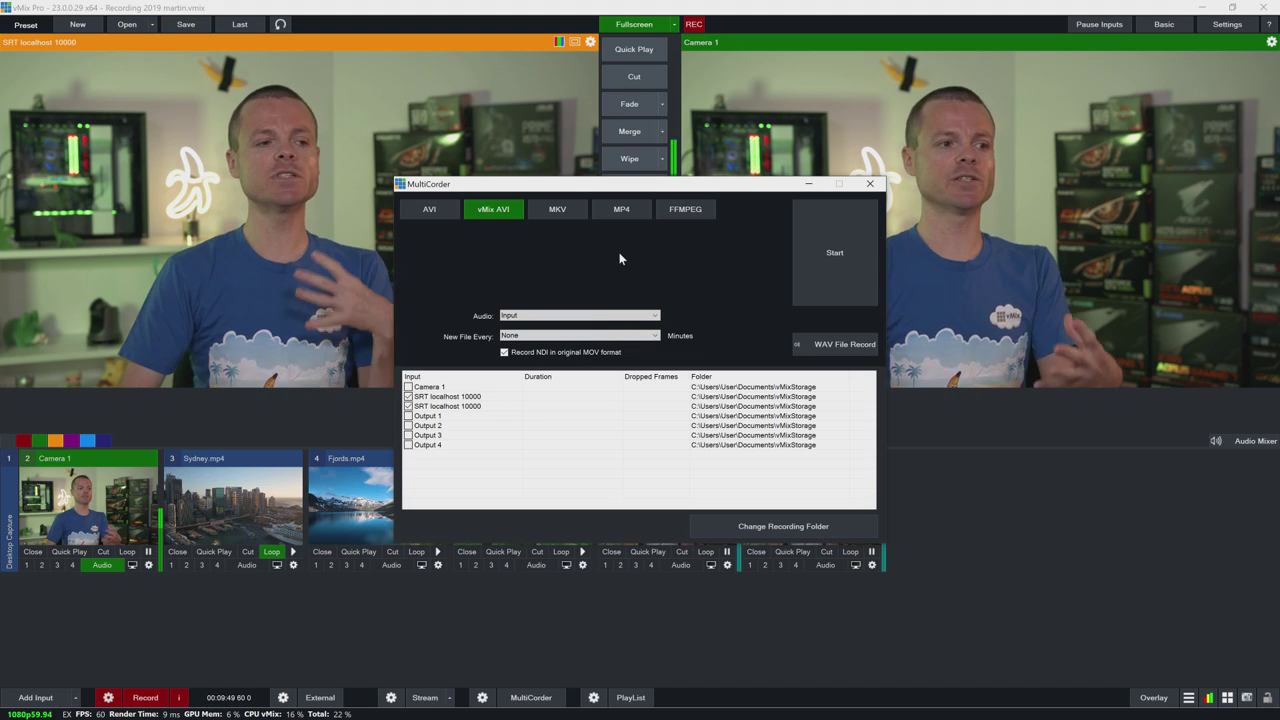
pyautogui.click(507, 402)
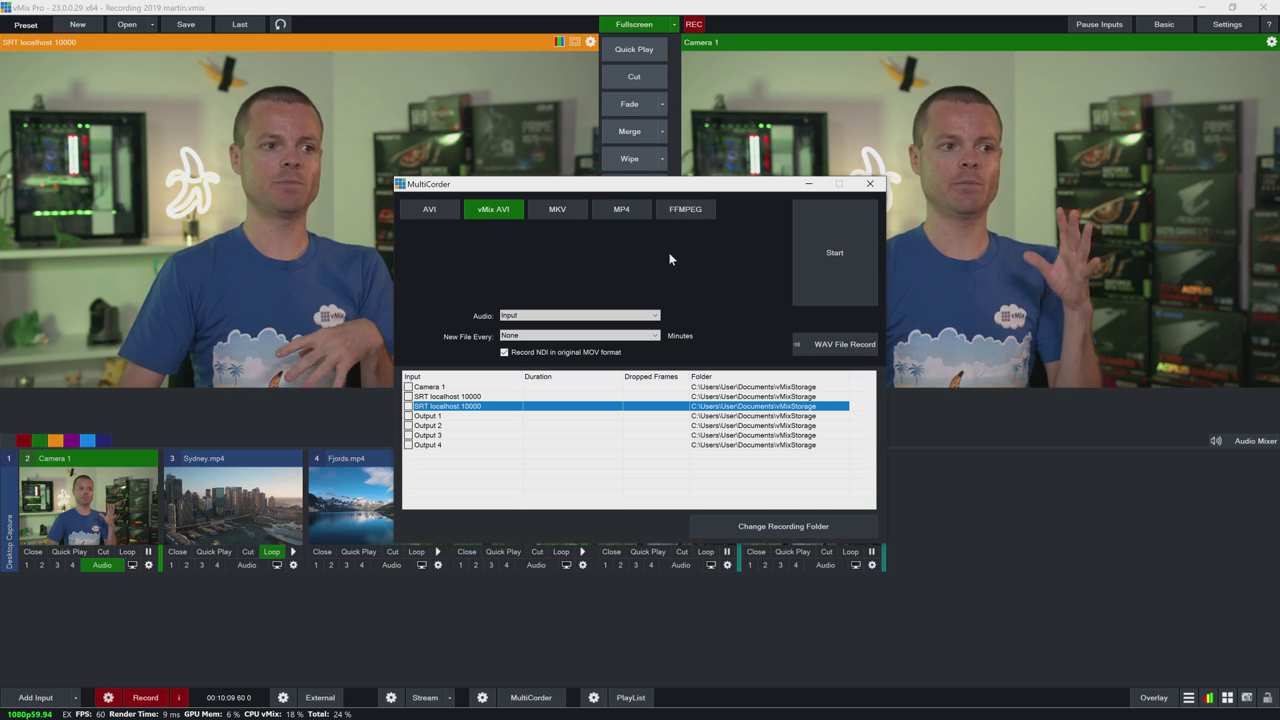
pyautogui.click(445, 399)
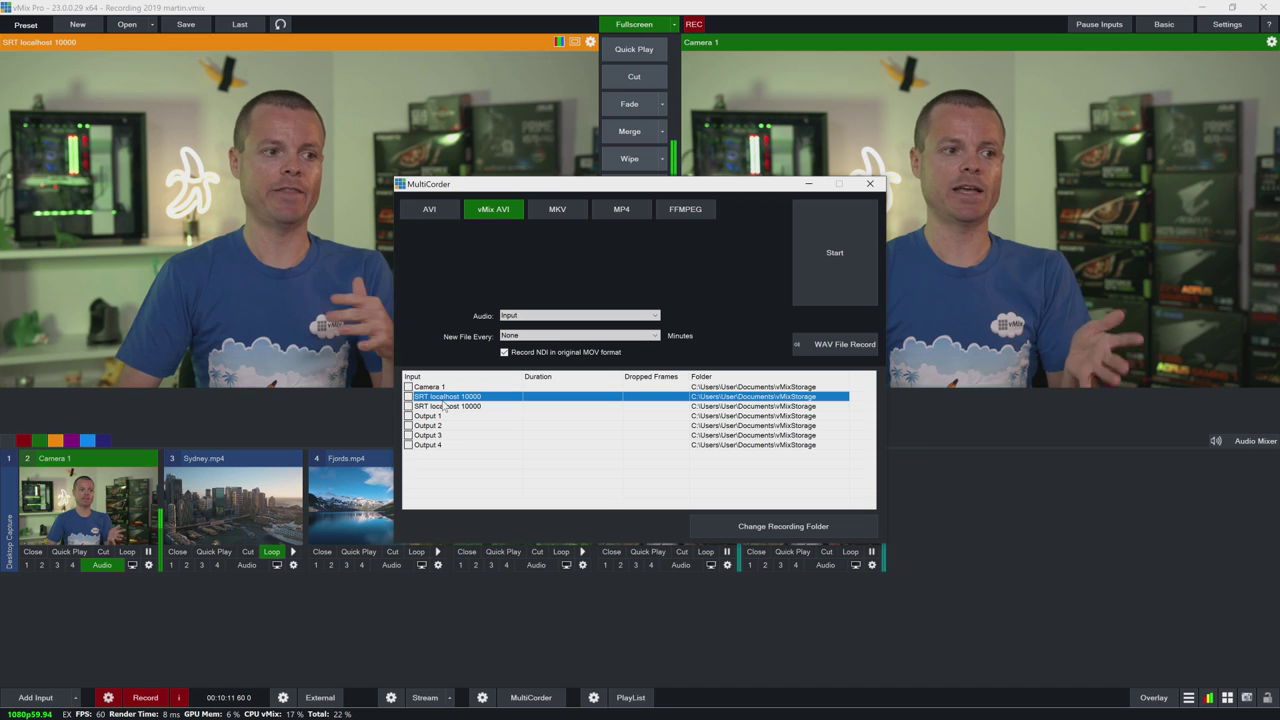
pyautogui.click(445, 406)
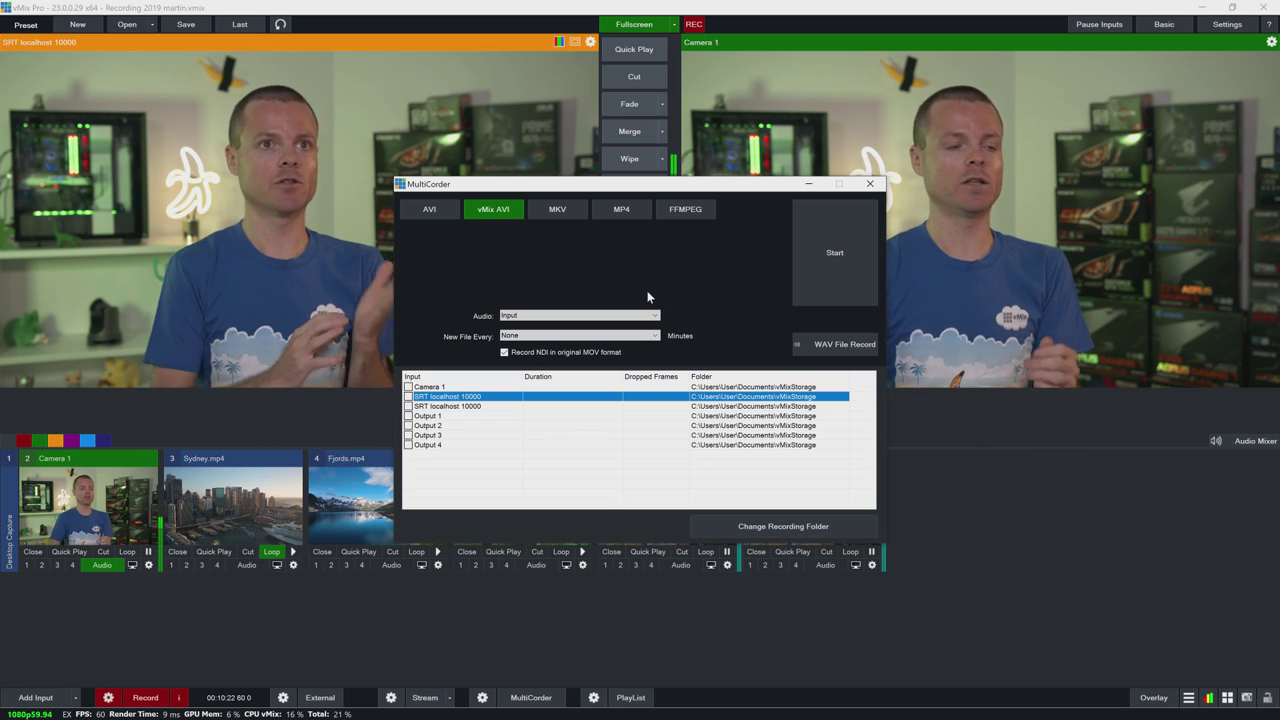
# Step: Close MultiCorder to return to the main view showing the two SRT localhost 10000 inputs among seven
pyautogui.click(876, 187)
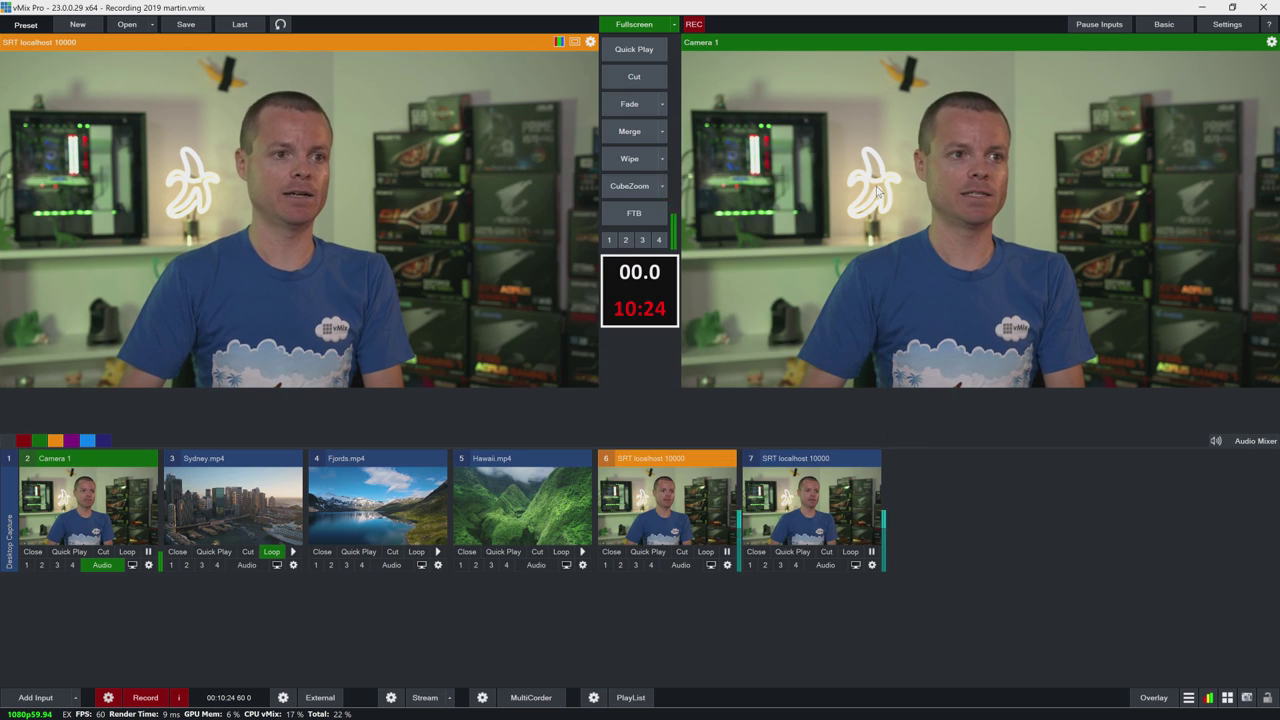